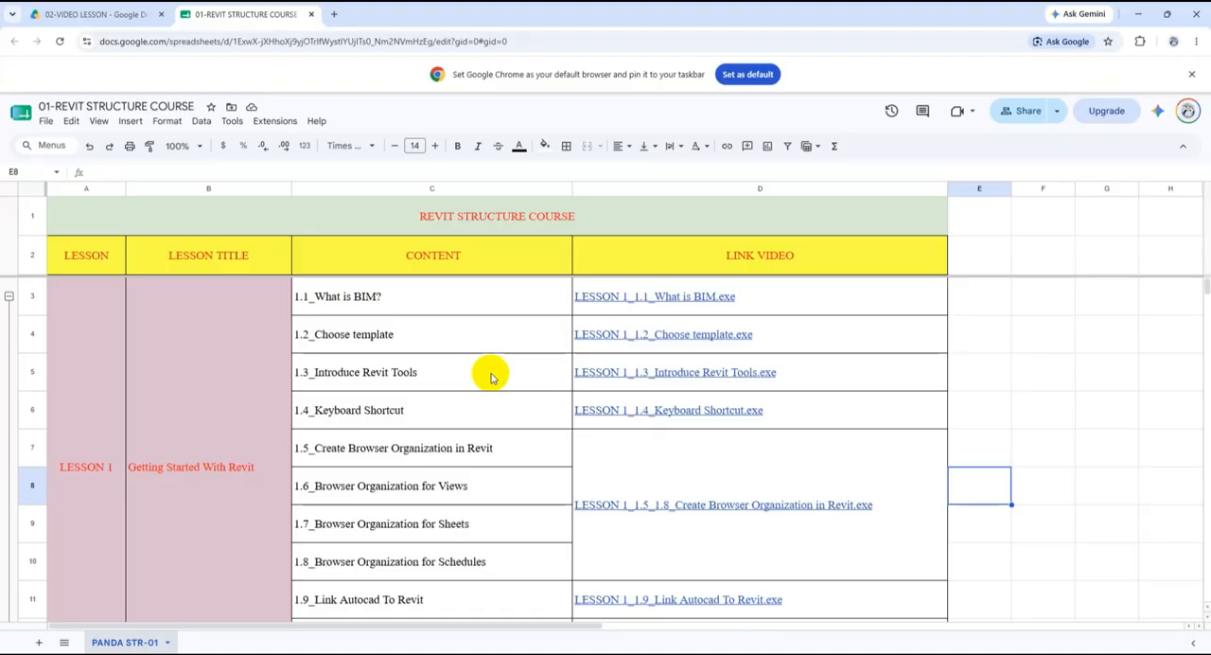
# - Review the lesson contents and video links of lessons 1 to 3 in the Revit structure course sheet
pyautogui.scroll(-7, 491, 377)
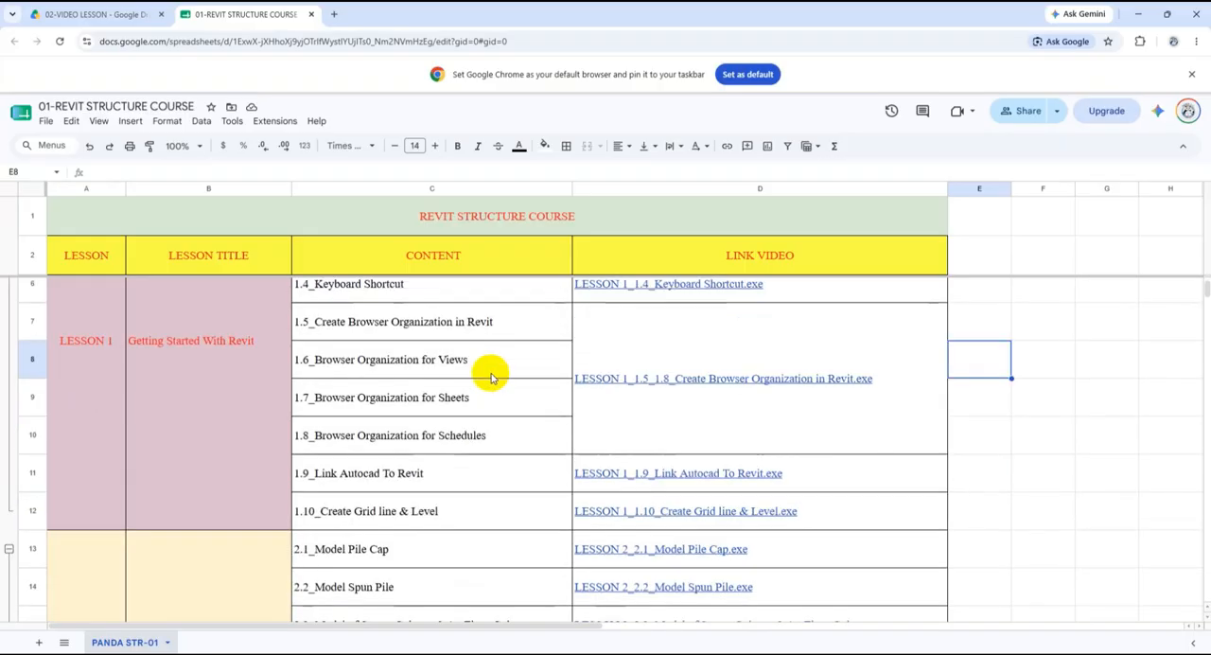
pyautogui.scroll(-2, 483, 380)
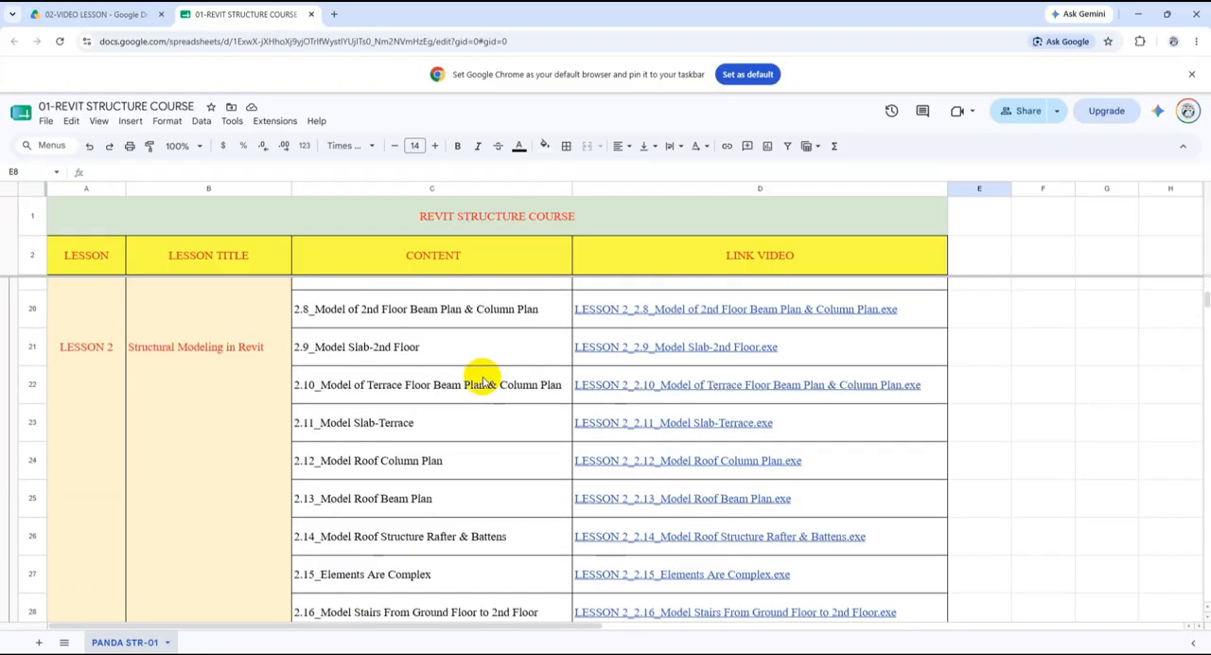
pyautogui.scroll(8, 483, 380)
pyautogui.scroll(1, 479, 391)
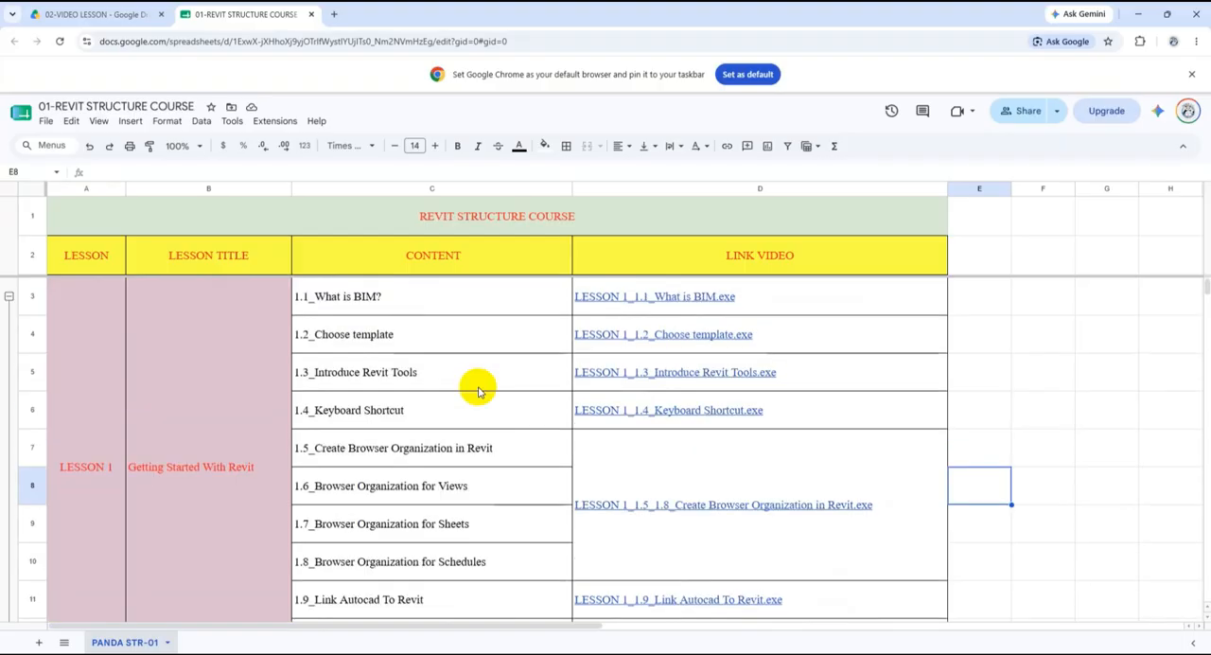
pyautogui.scroll(-2, 479, 392)
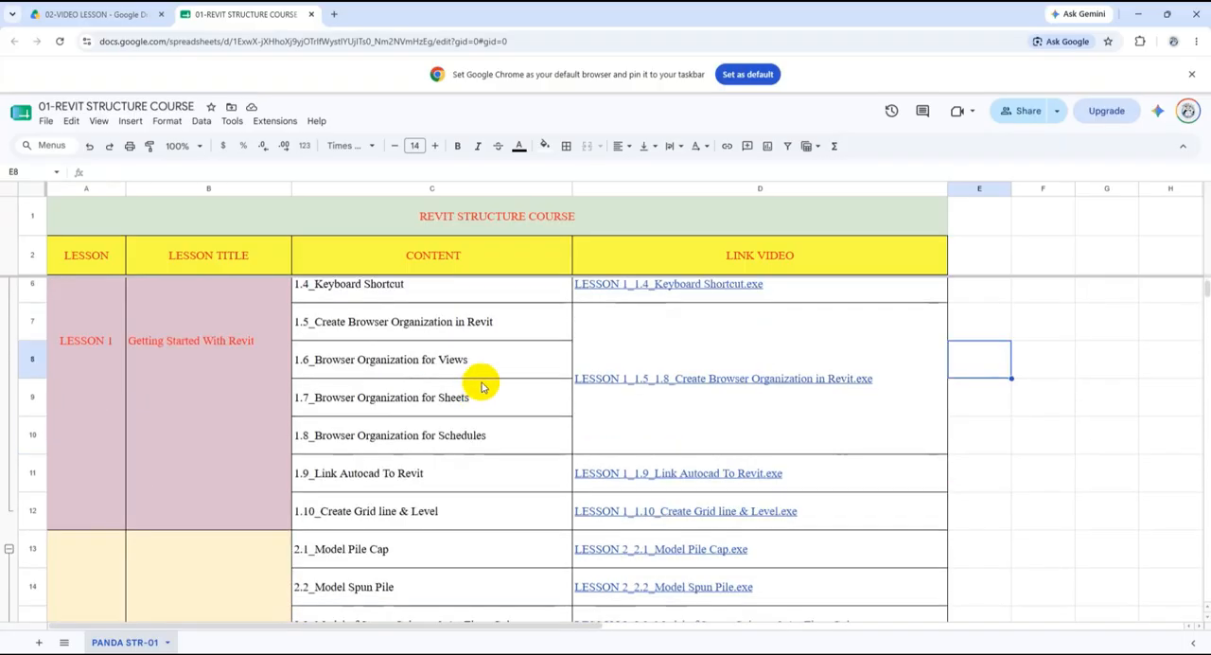
pyautogui.scroll(2, 481, 387)
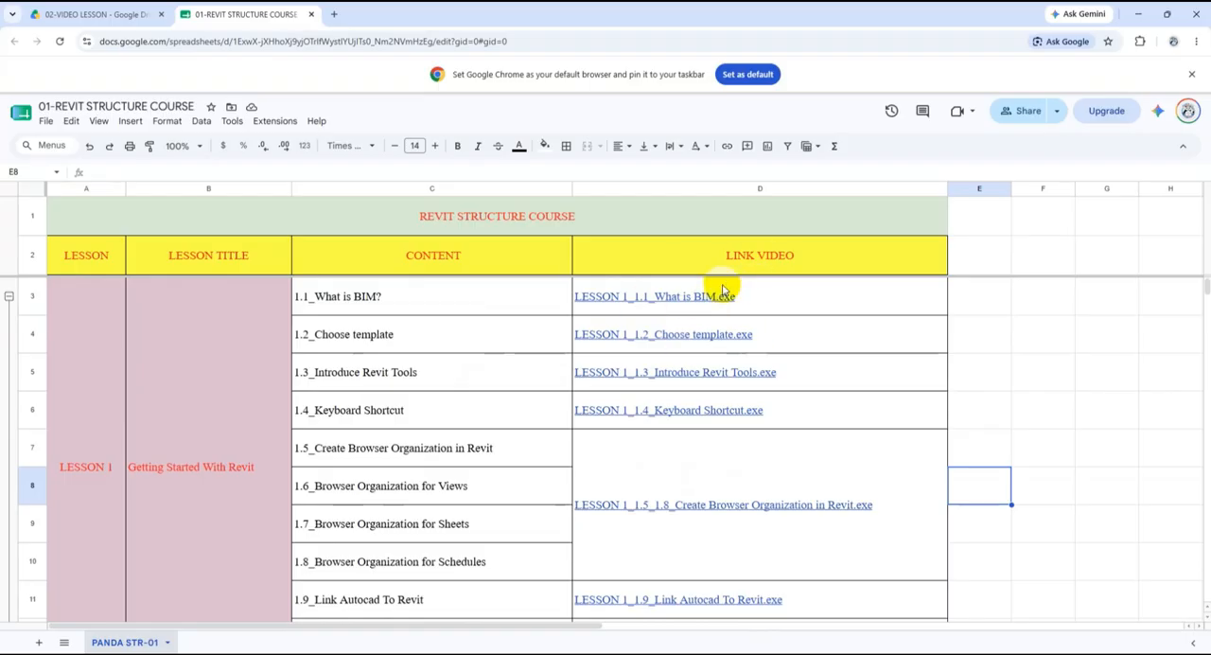
pyautogui.moveTo(724, 338)
pyautogui.click(1003, 373)
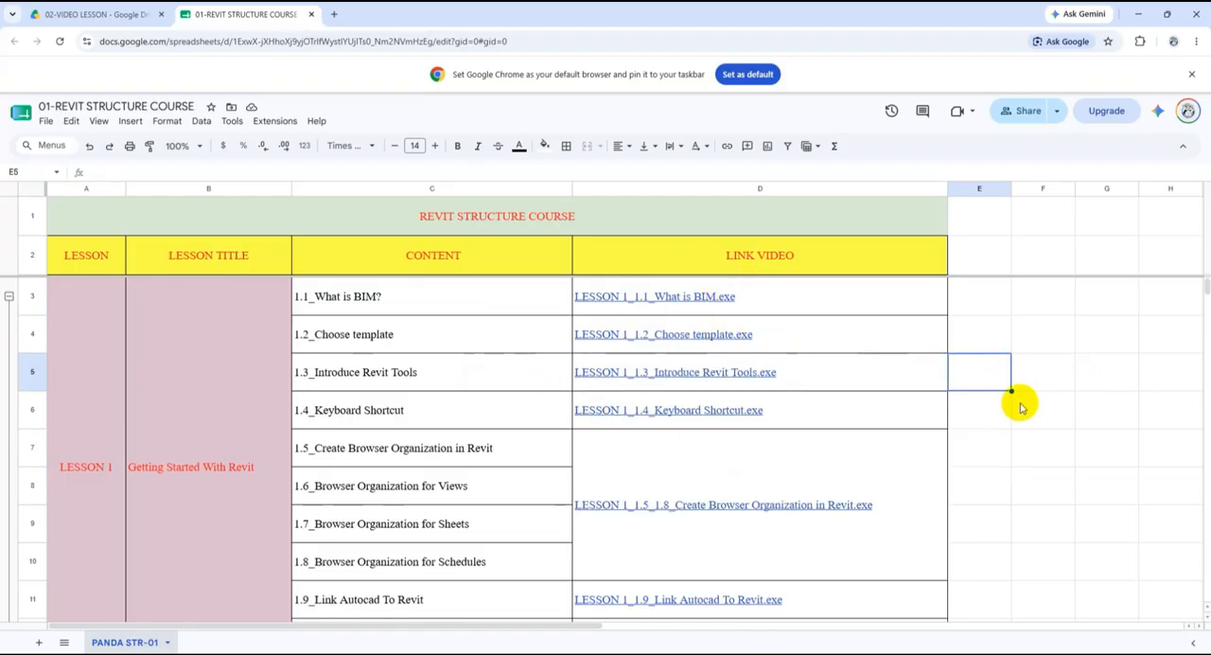
pyautogui.scroll(-1, 1008, 405)
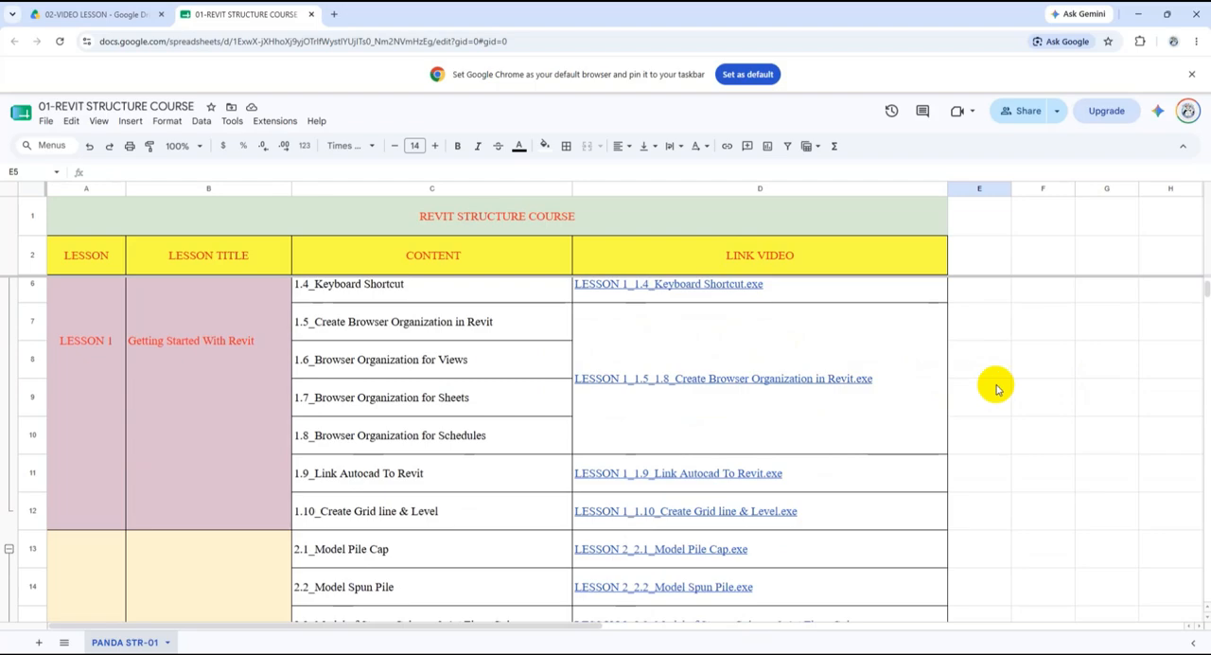
pyautogui.scroll(-1, 940, 409)
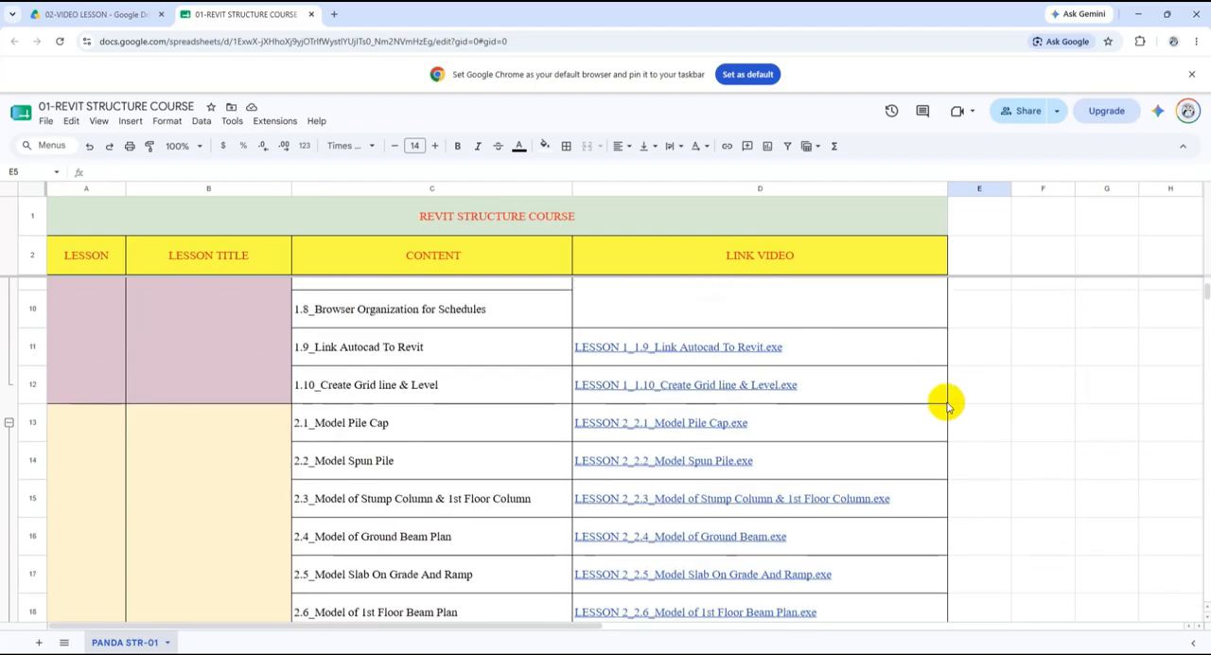
pyautogui.scroll(-3, 941, 407)
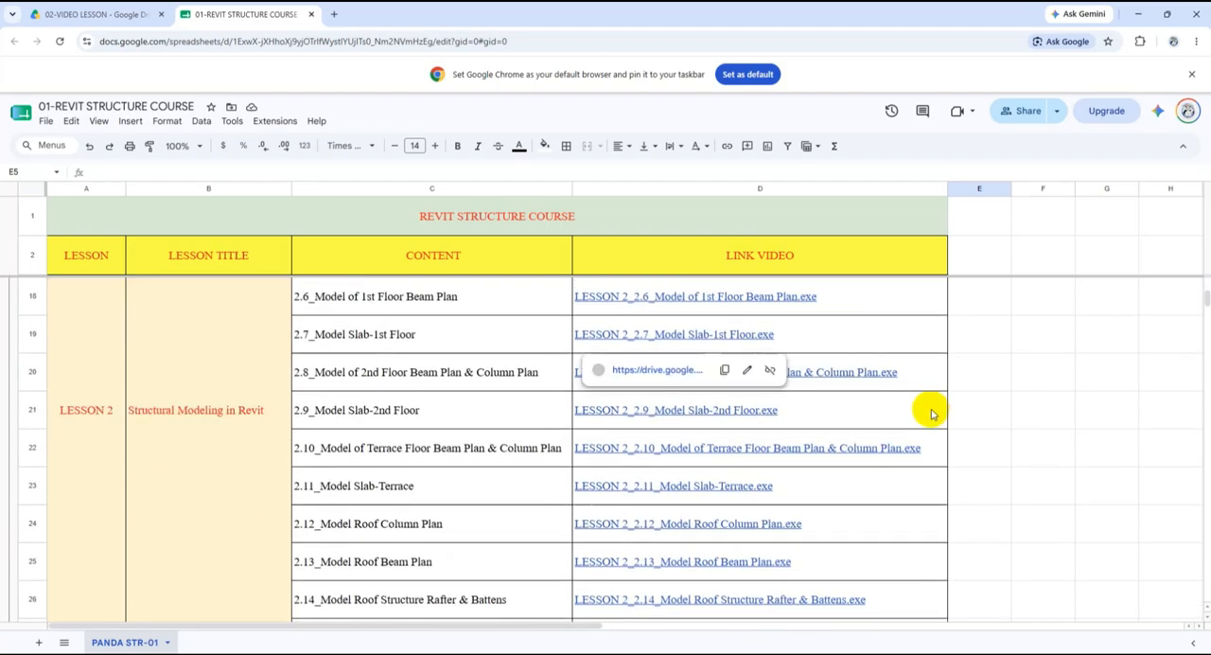
pyautogui.scroll(-1, 932, 414)
pyautogui.scroll(-1, 926, 412)
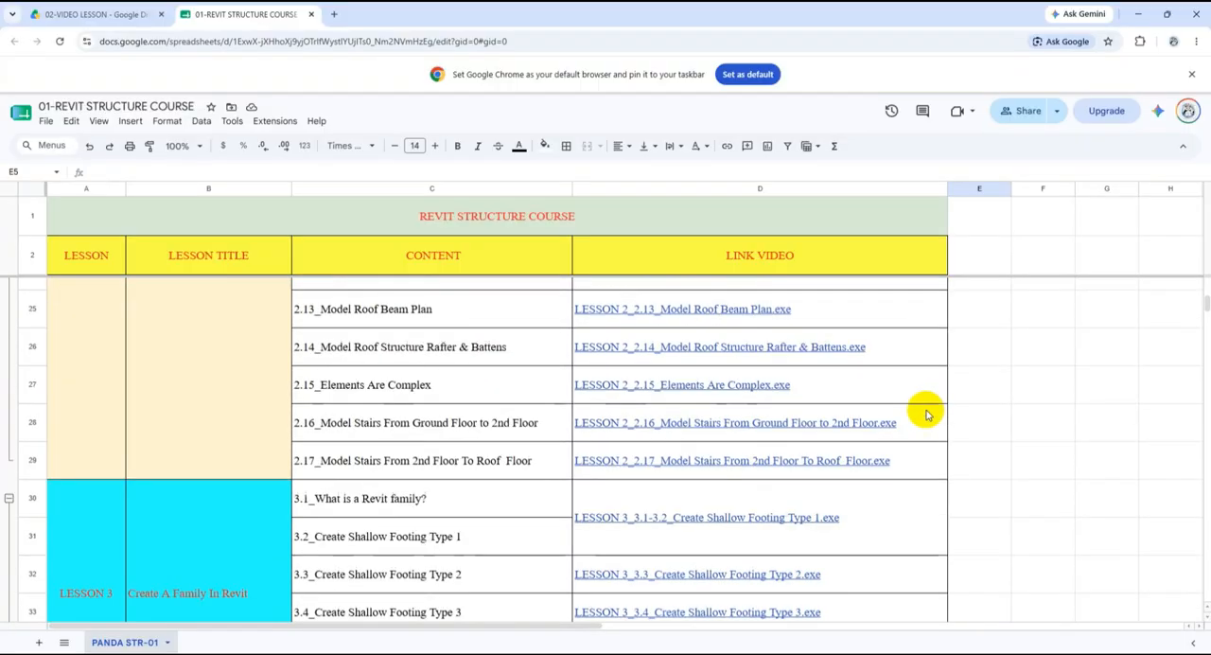
pyautogui.scroll(-1, 927, 413)
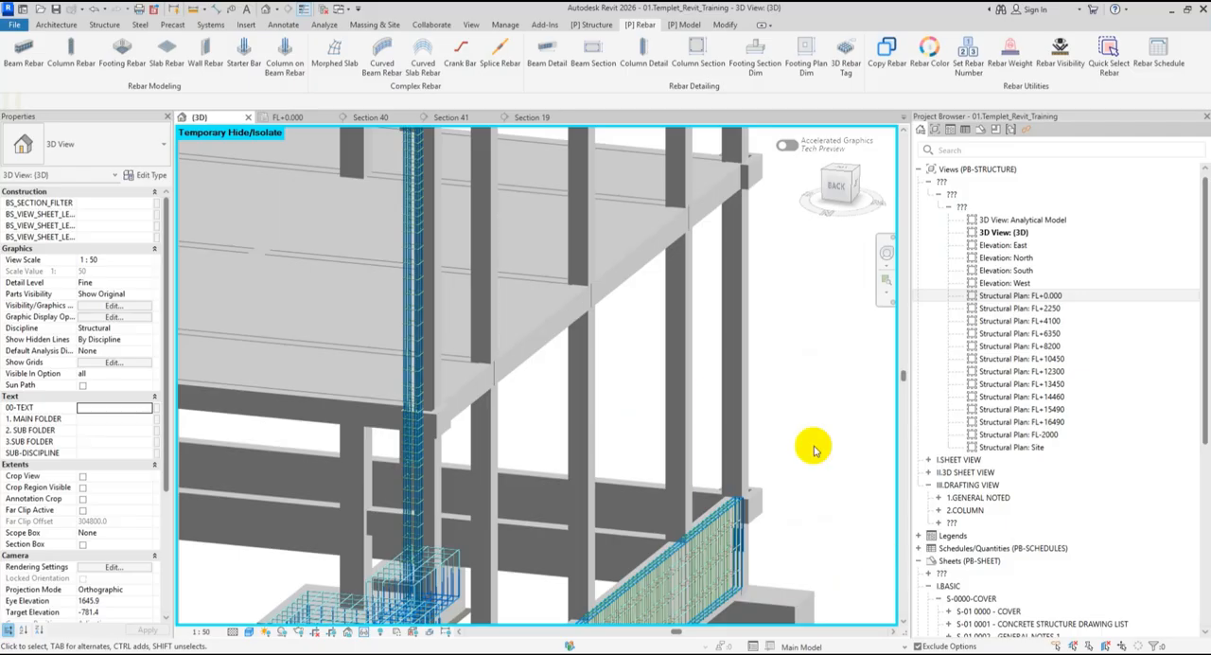
pyautogui.scroll(2, 668, 419)
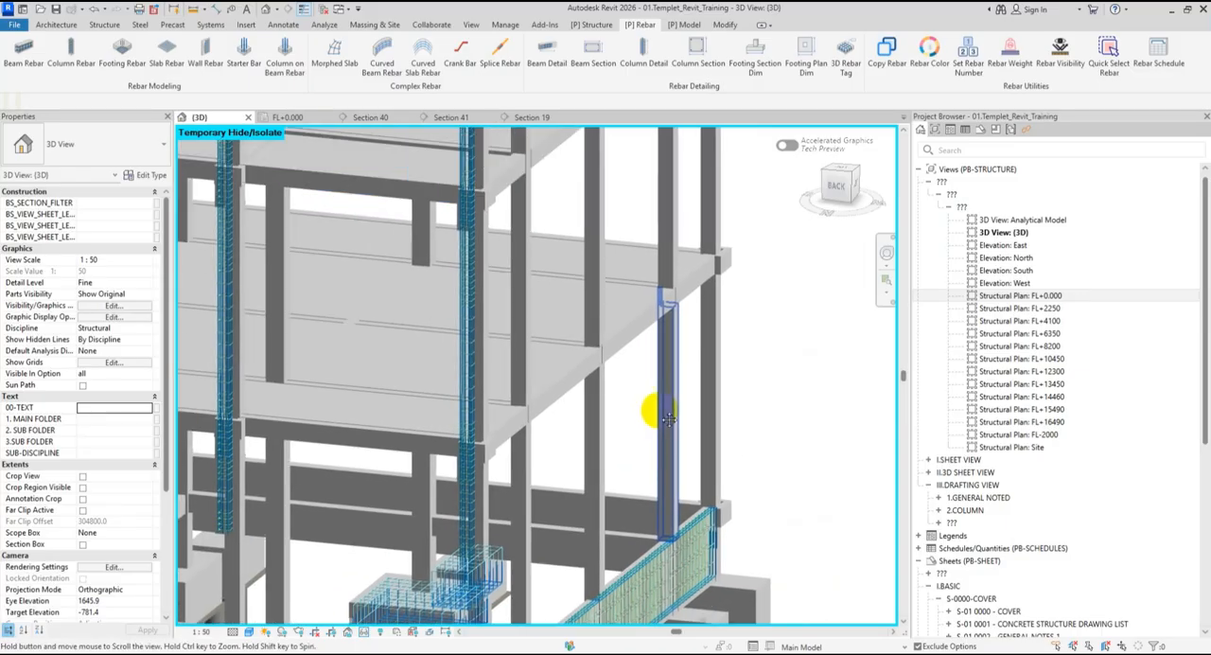
# - In Revit's 3D view, run Beam Rebar with multiple selection on the four adjoining 1B1 200x300 beams along the floor's outer edge
pyautogui.keyDown('shift'); pyautogui.moveTo(668, 419); pyautogui.dragTo(705, 400, button='middle'); pyautogui.keyUp('shift')
pyautogui.scroll(2, 653, 399)
pyautogui.moveTo(536, 480); pyautogui.dragTo(659, 378, button='middle')
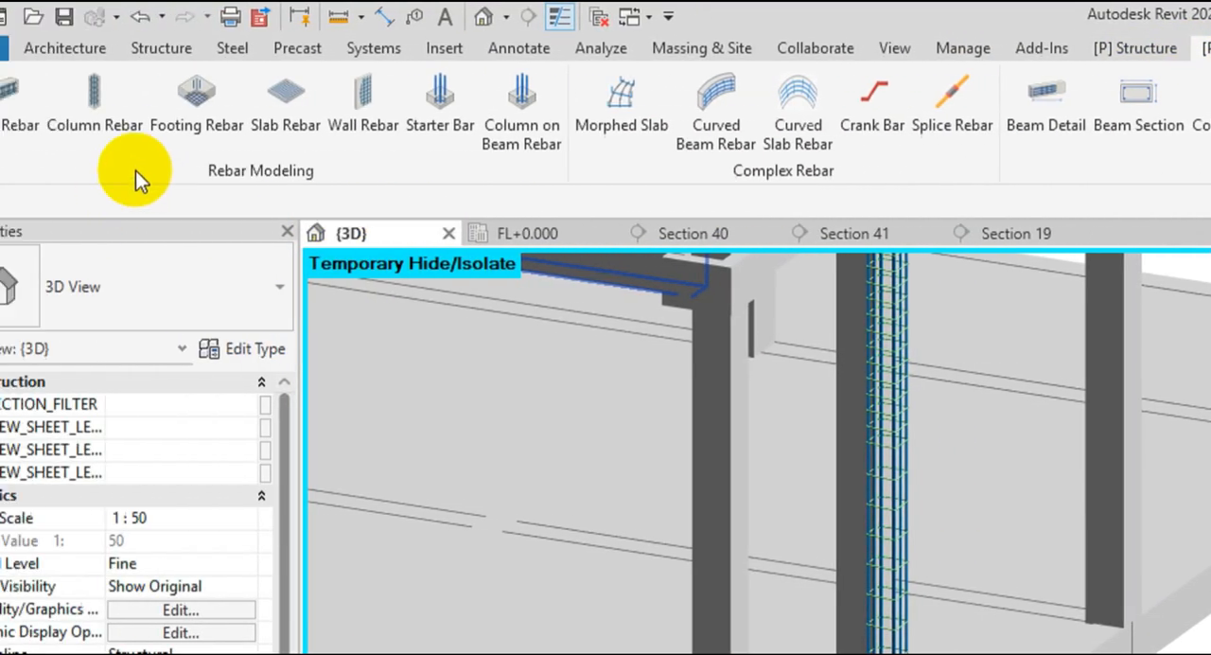
pyautogui.click(1, 119)
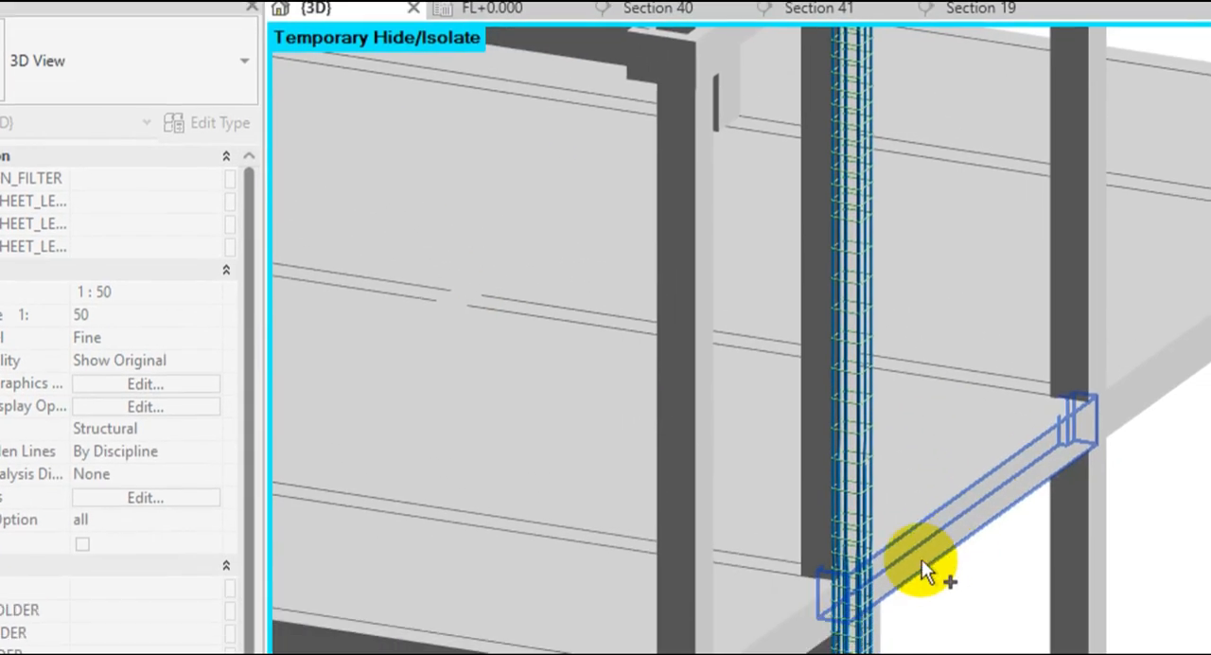
pyautogui.scroll(2, 839, 589)
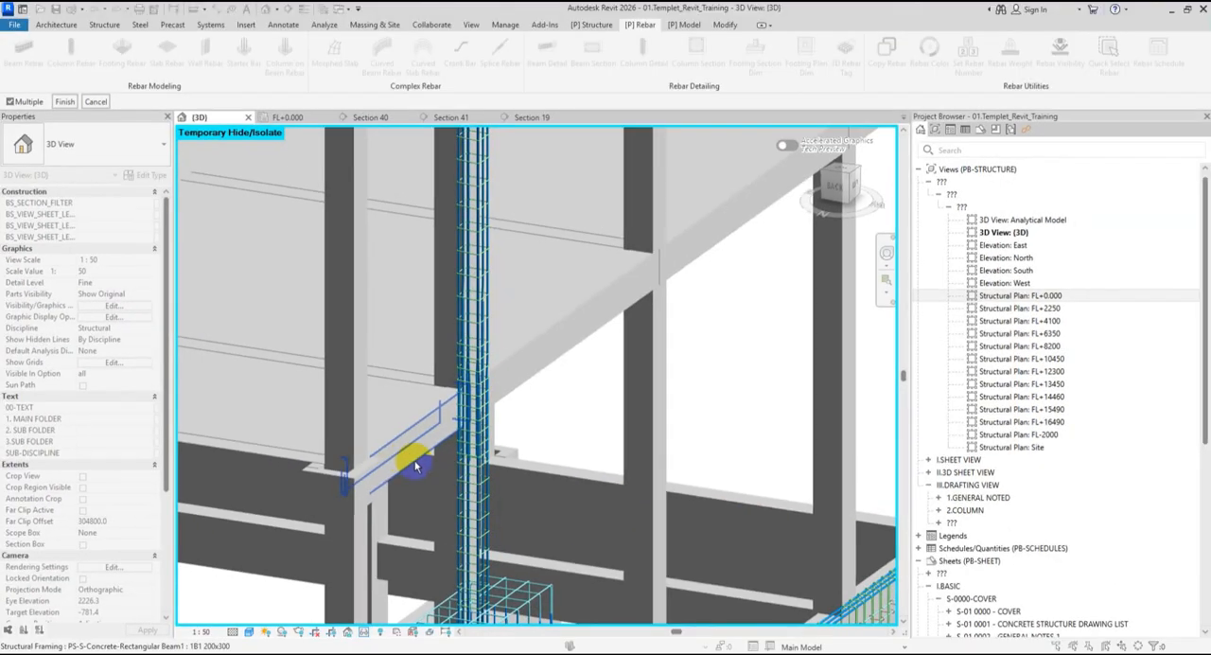
pyautogui.scroll(-1, 544, 373)
pyautogui.moveTo(543, 373); pyautogui.dragTo(476, 438, button='middle')
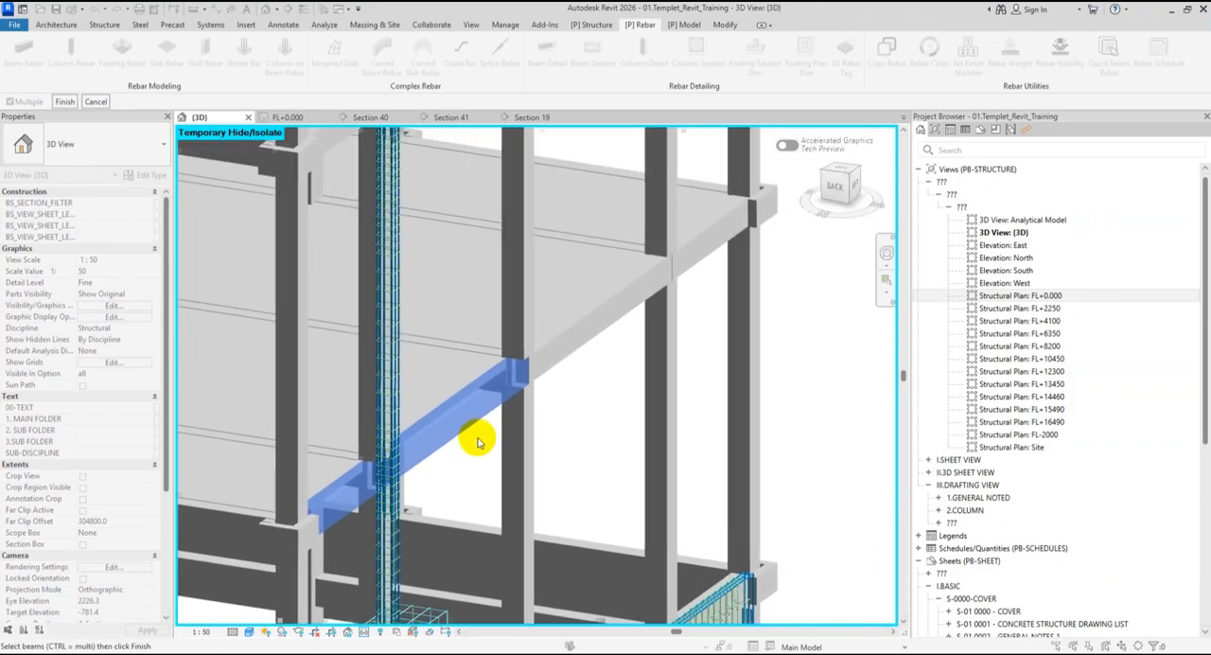
pyautogui.click(604, 331)
pyautogui.click(703, 256)
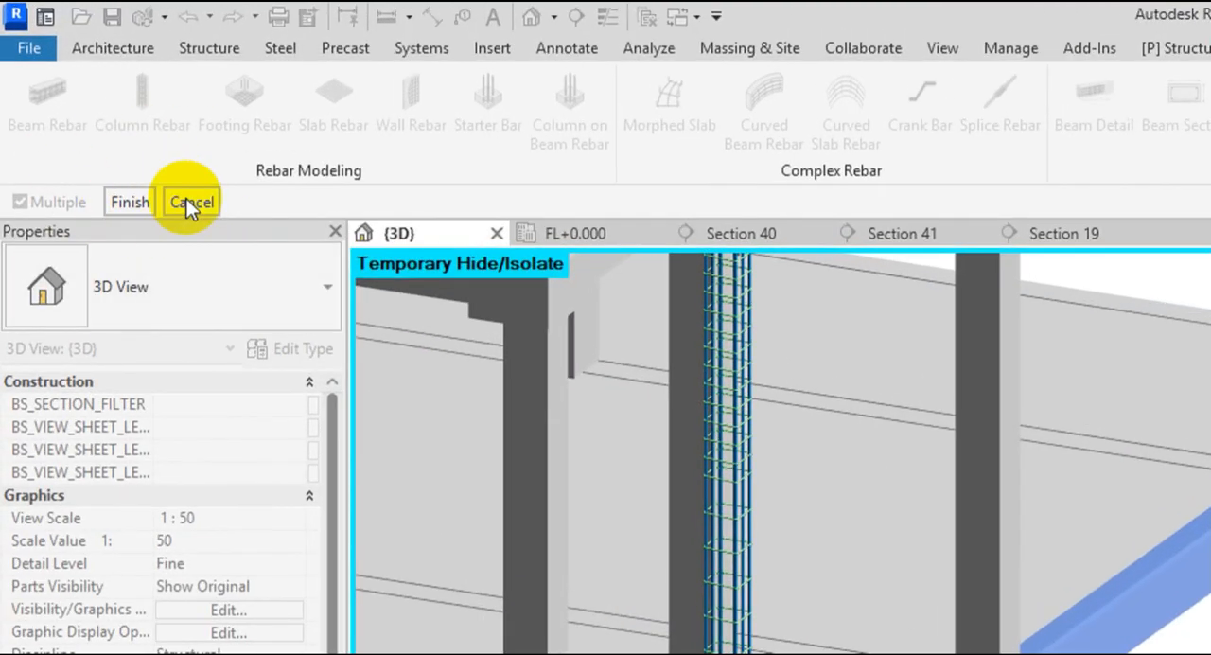
pyautogui.click(130, 203)
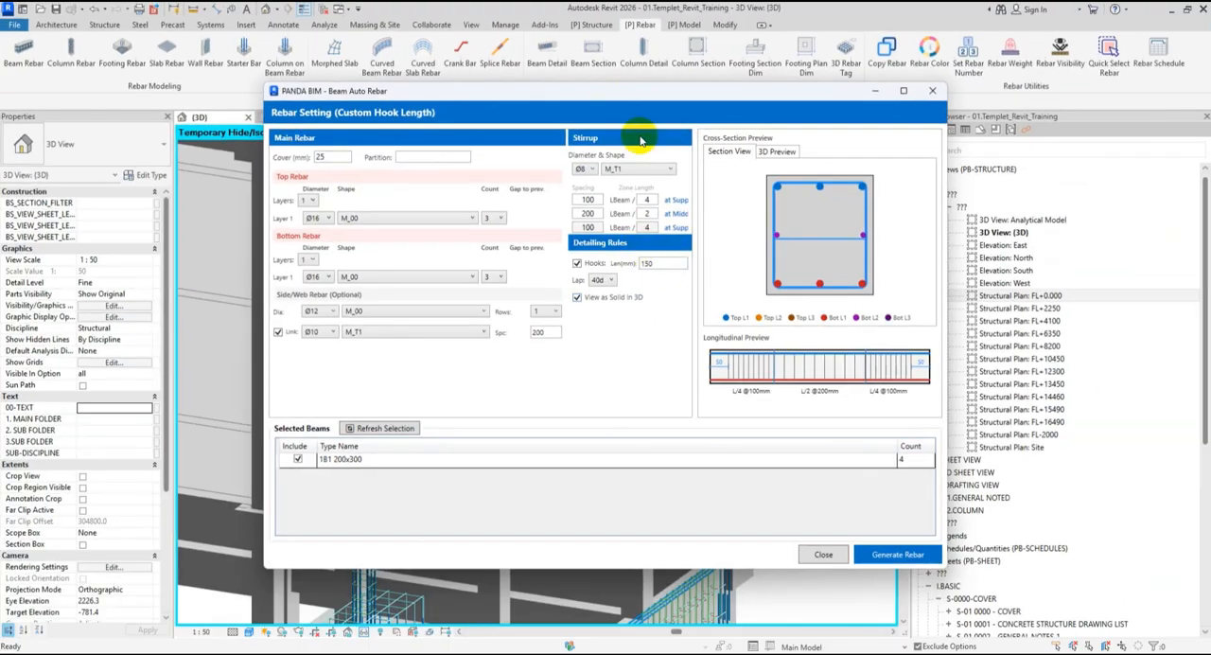
# - Set the concrete cover for the beam rebar to 30 mm
pyautogui.moveTo(506, 88); pyautogui.dragTo(623, 68)
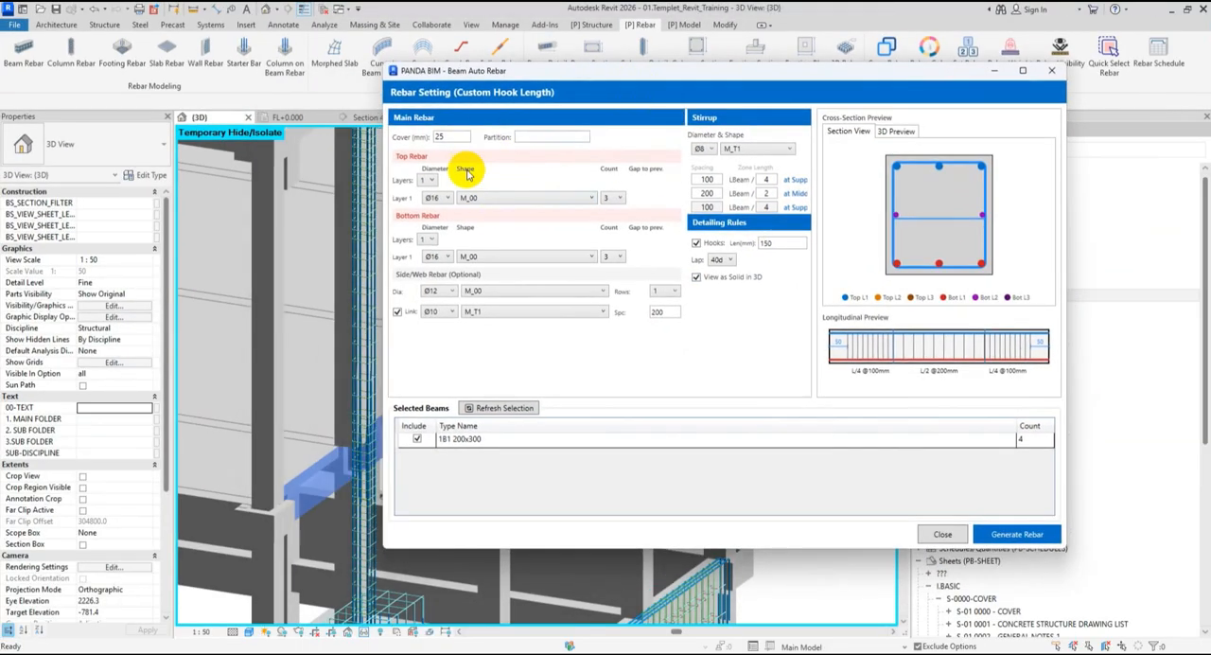
pyautogui.moveTo(447, 140); pyautogui.dragTo(426, 149)
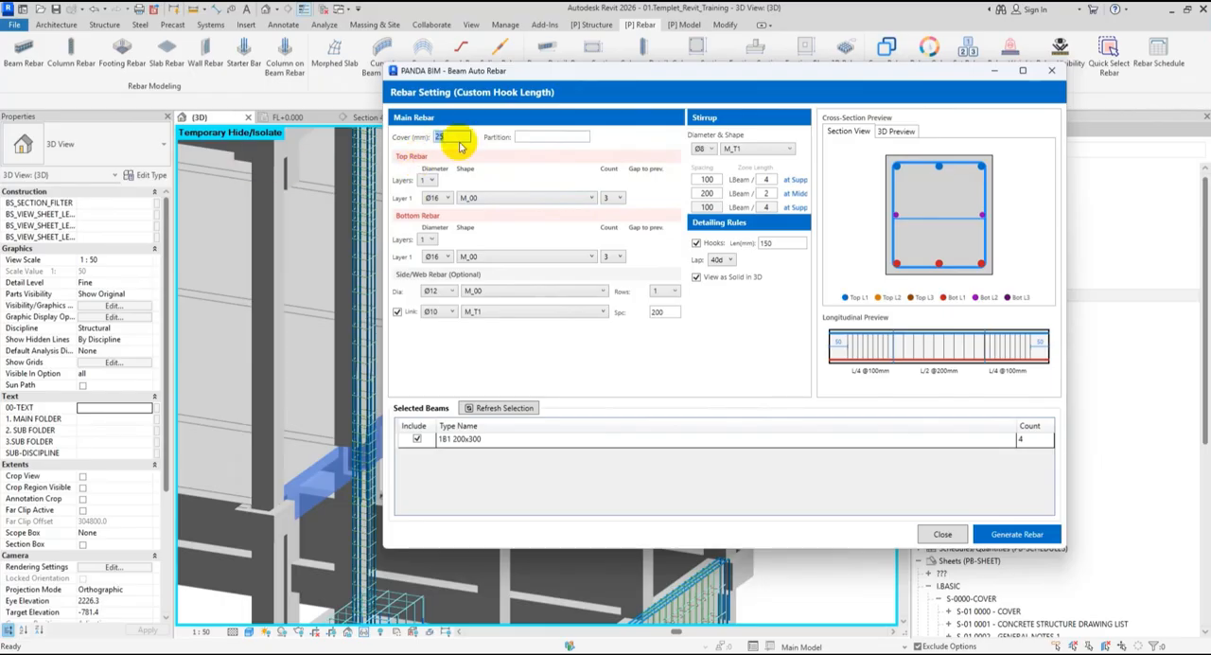
pyautogui.write('30')
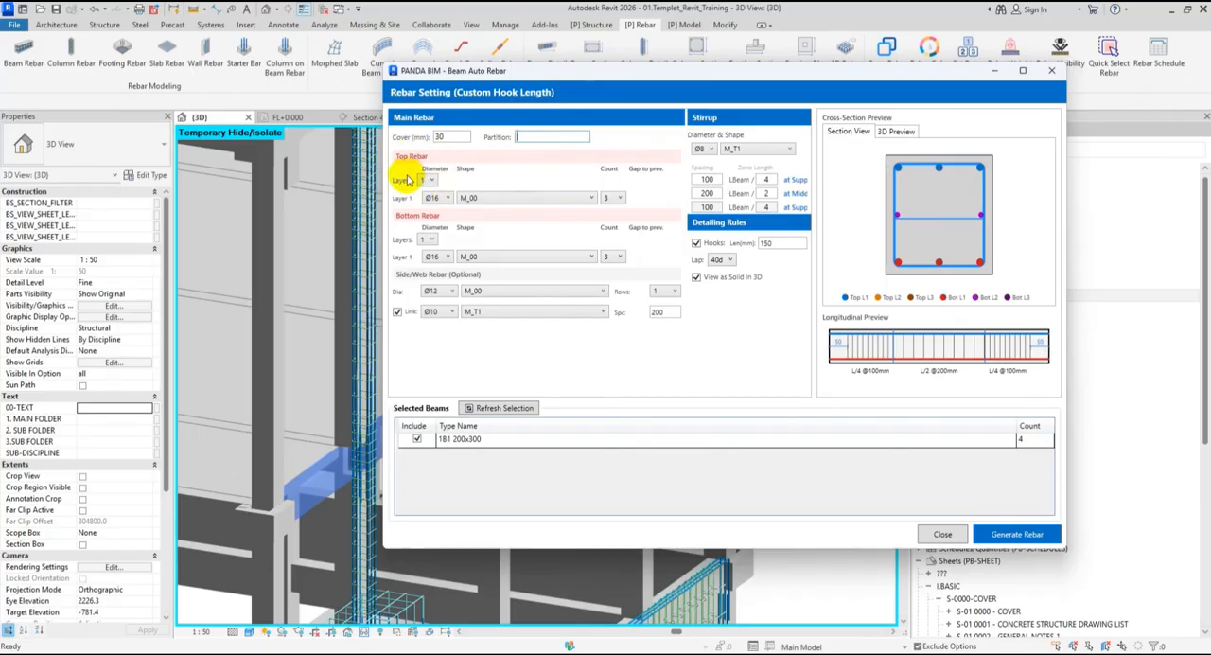
# - Try two and three layers for the top rebar, and return it to one layer
pyautogui.click(425, 205)
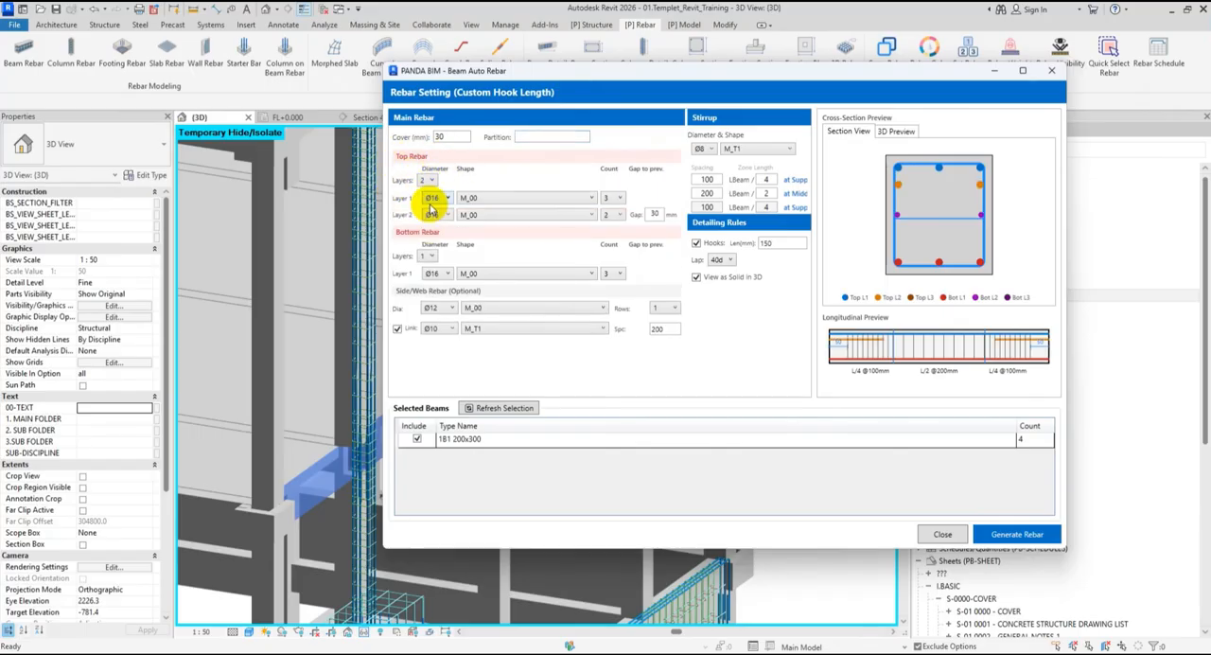
pyautogui.click(432, 182)
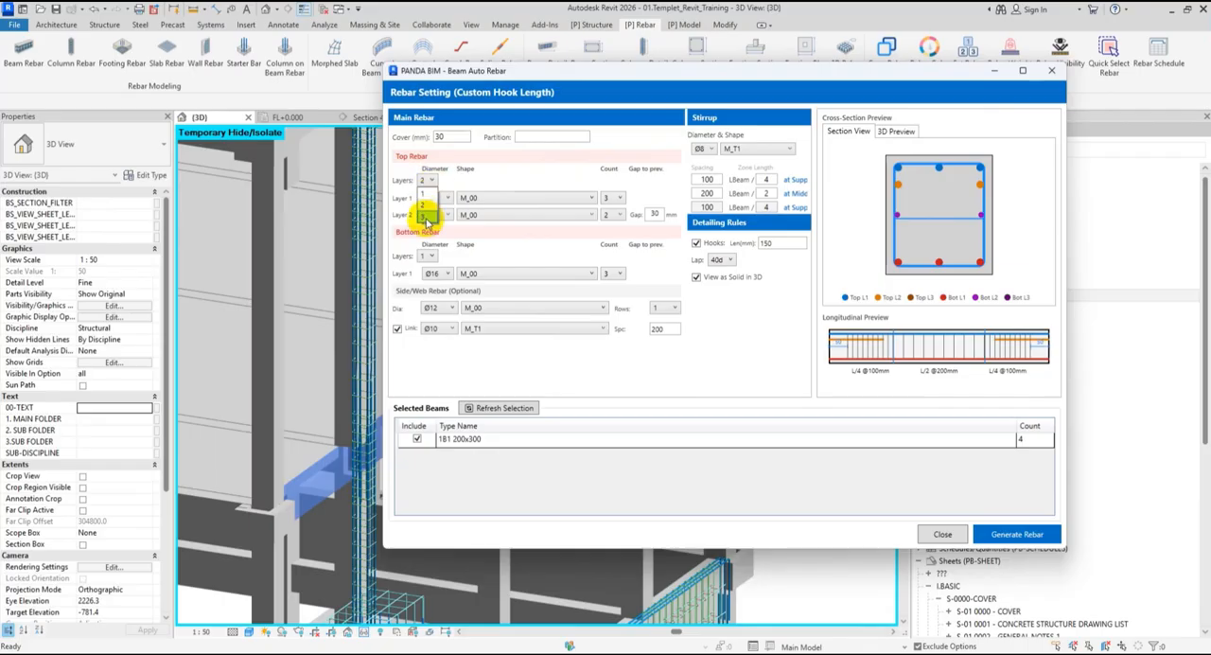
pyautogui.click(428, 220)
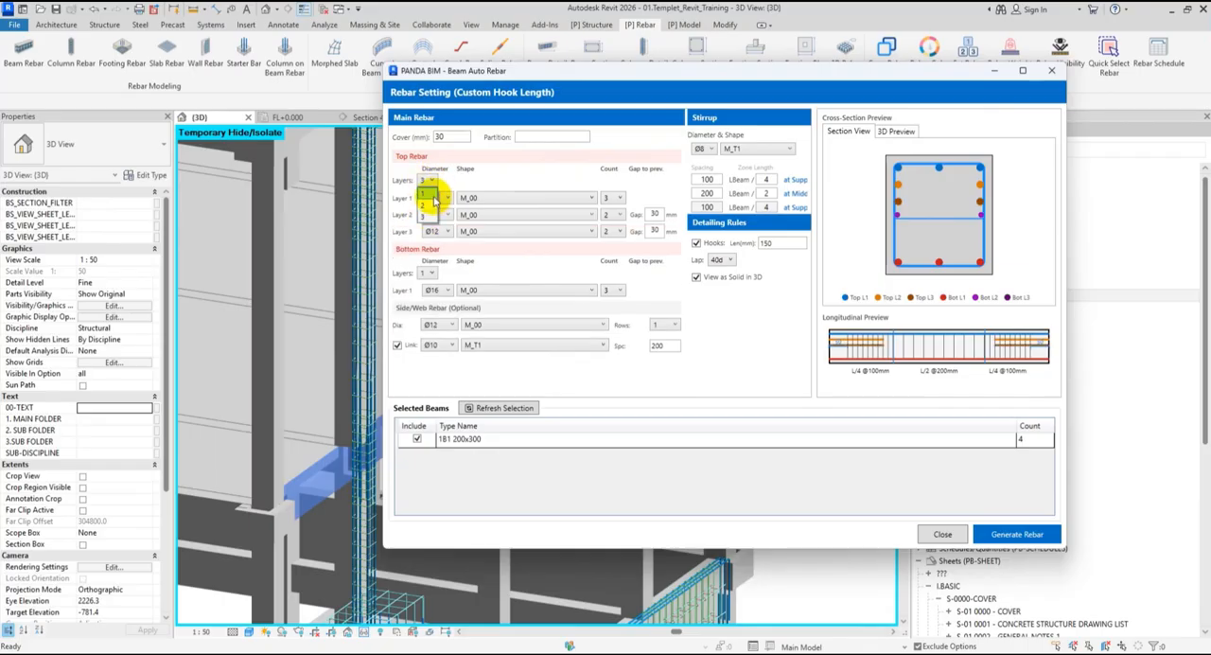
pyautogui.click(431, 198)
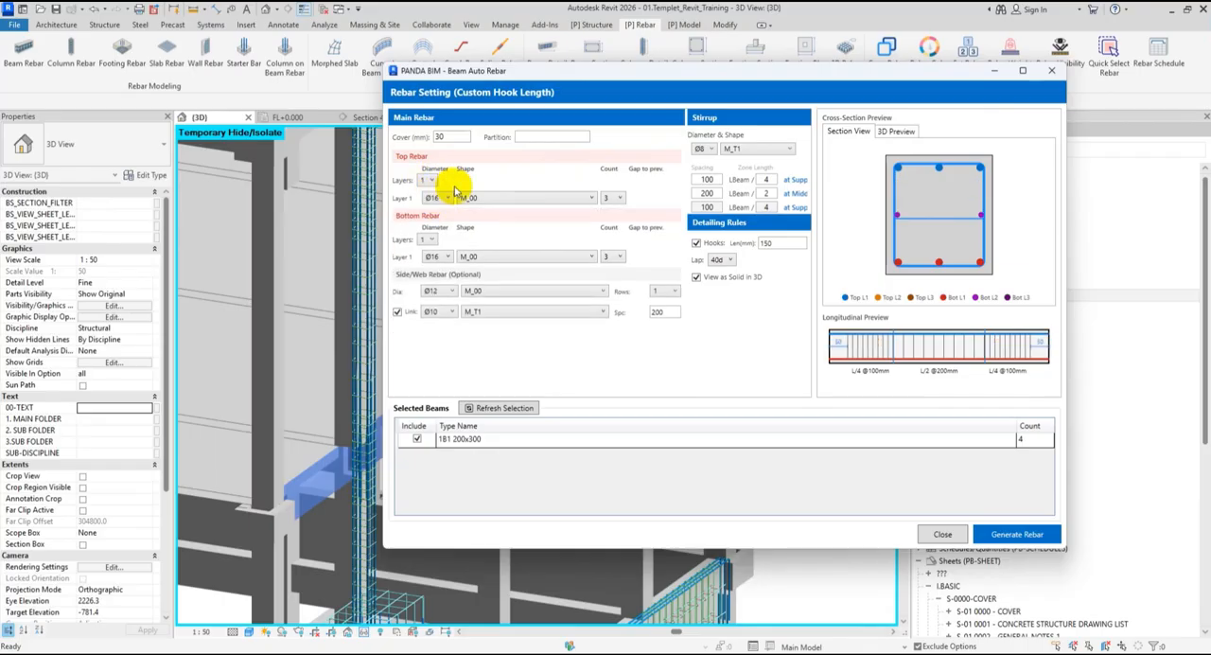
pyautogui.click(511, 196)
pyautogui.click(506, 197)
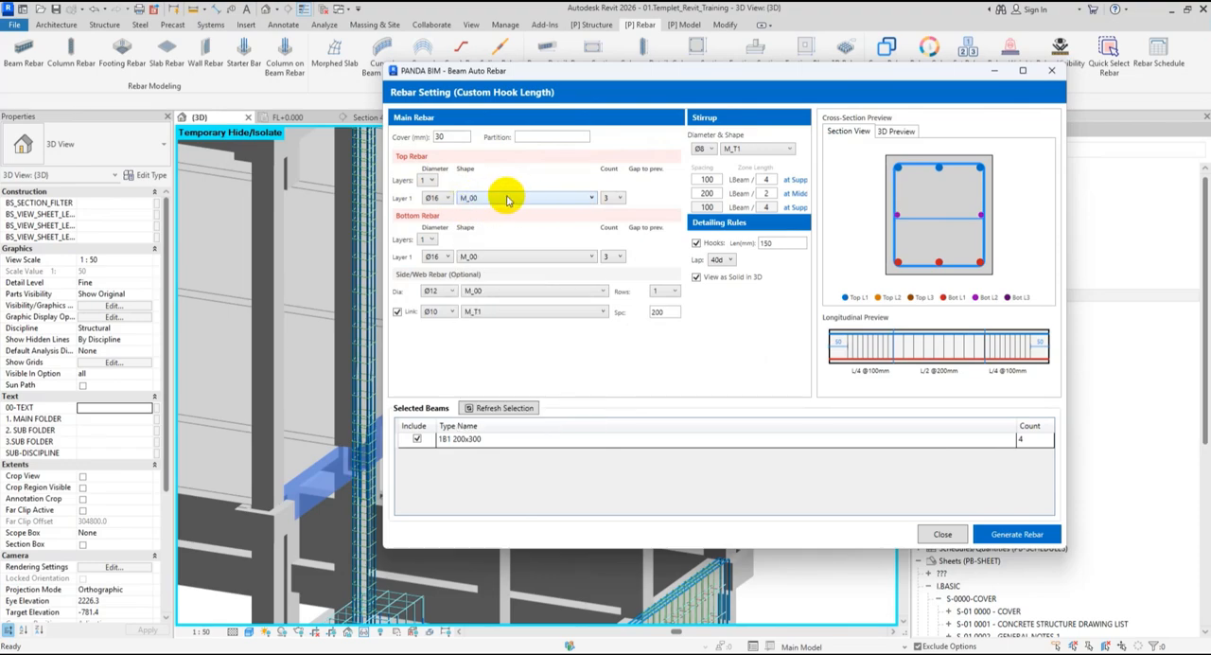
pyautogui.click(618, 197)
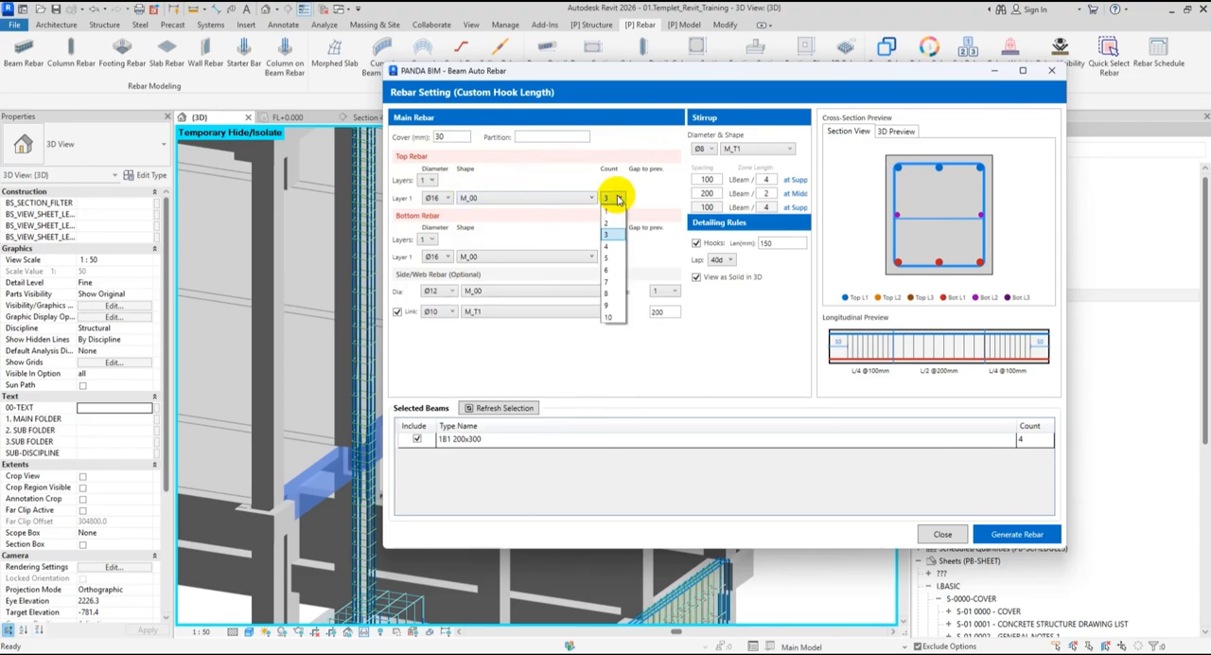
pyautogui.click(618, 198)
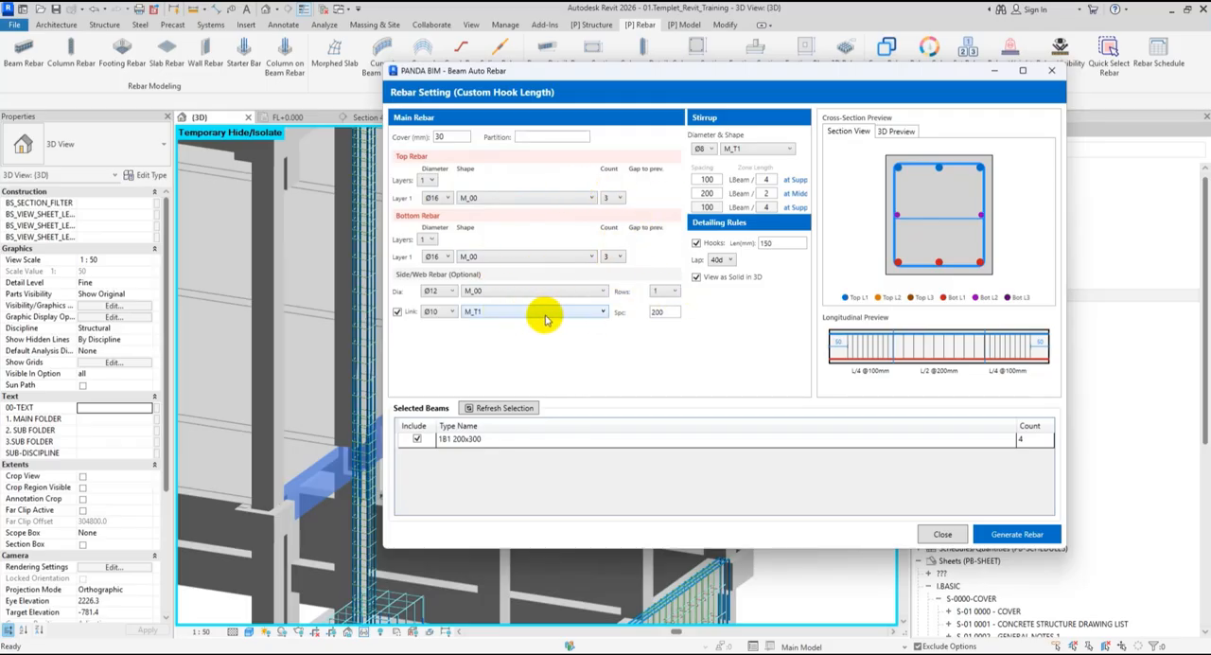
# - Try two rows of side/web rebar, and set the number of rows to 0
pyautogui.click(662, 292)
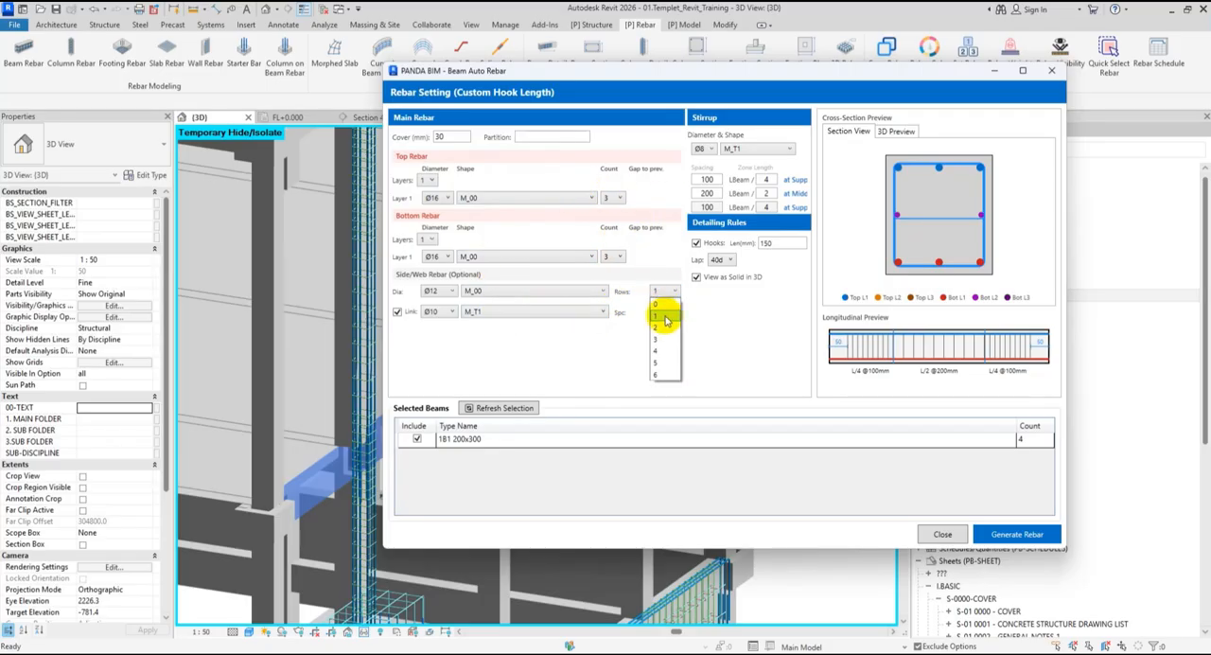
pyautogui.click(660, 328)
pyautogui.click(674, 293)
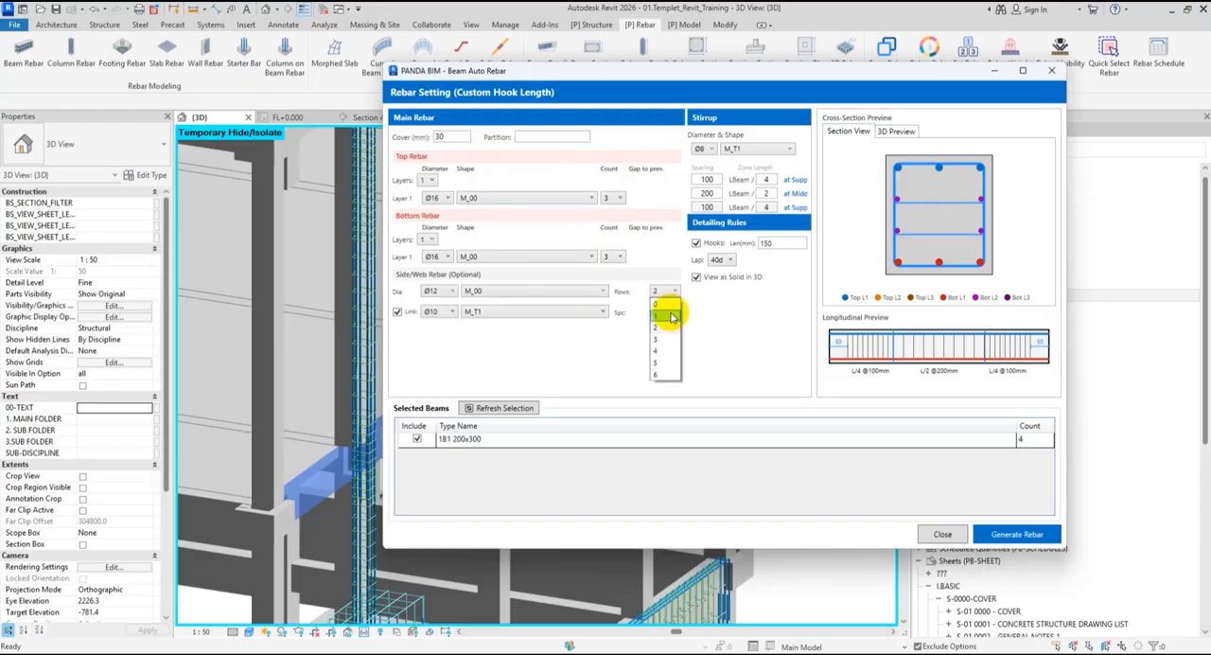
pyautogui.click(668, 315)
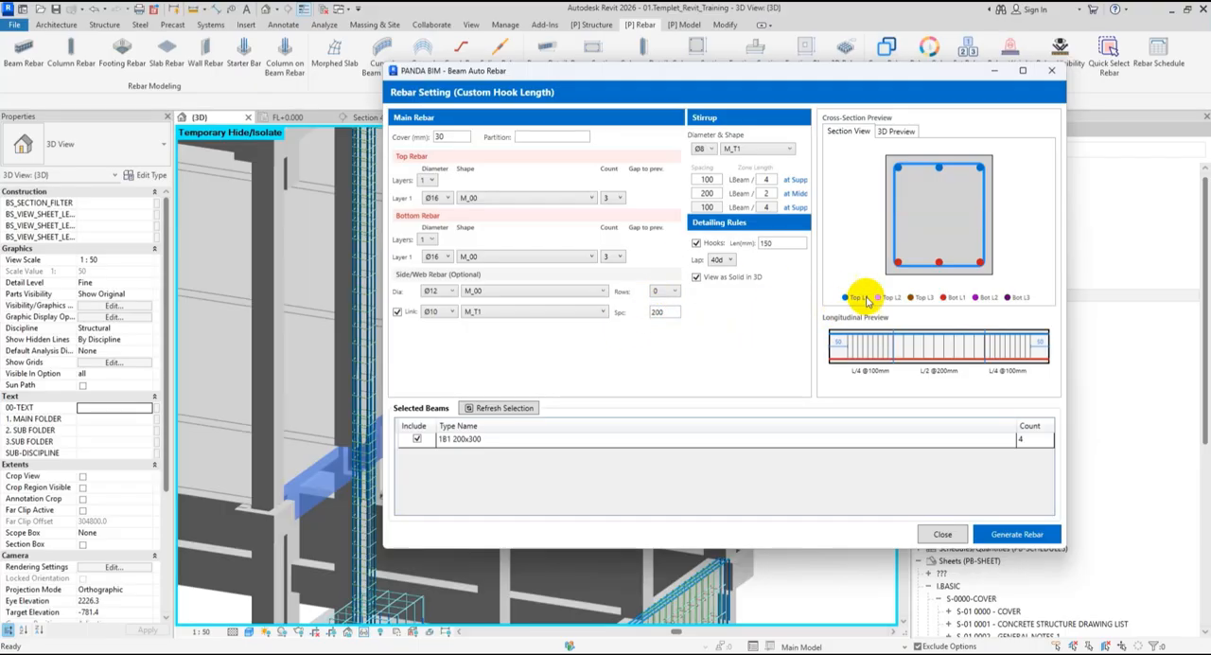
# - Compare the bars without and with hooks in the 3D preview, keep hooks enabled and set their length to 100 mm
pyautogui.click(720, 244)
pyautogui.click(889, 134)
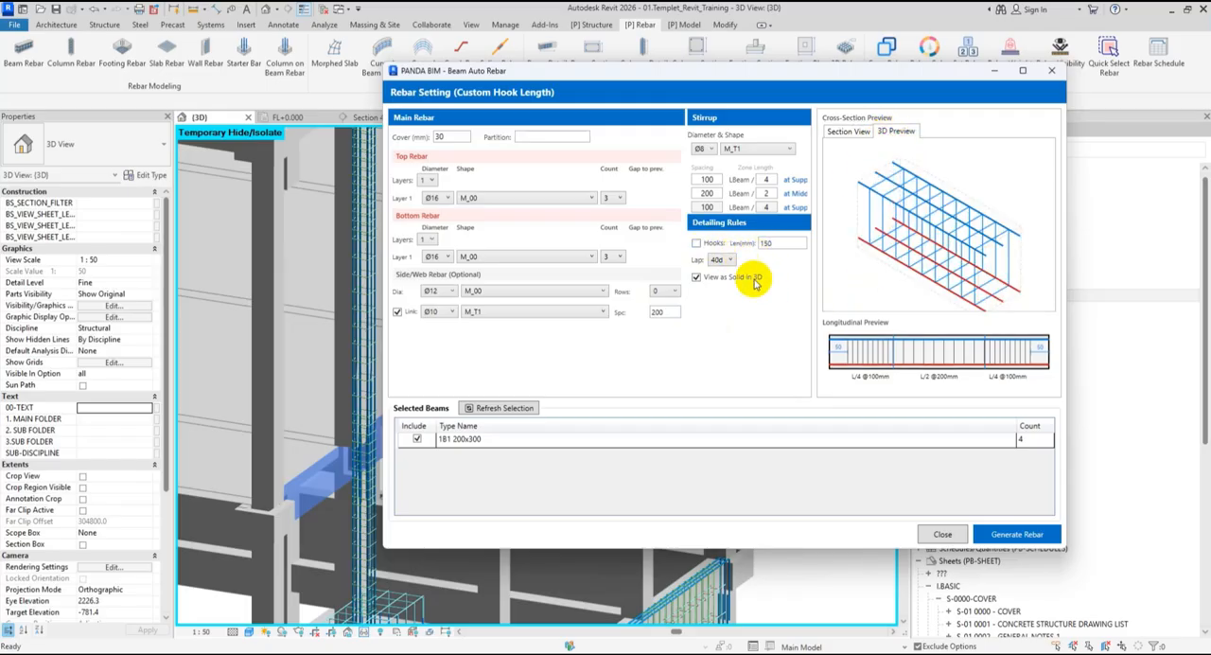
pyautogui.click(697, 245)
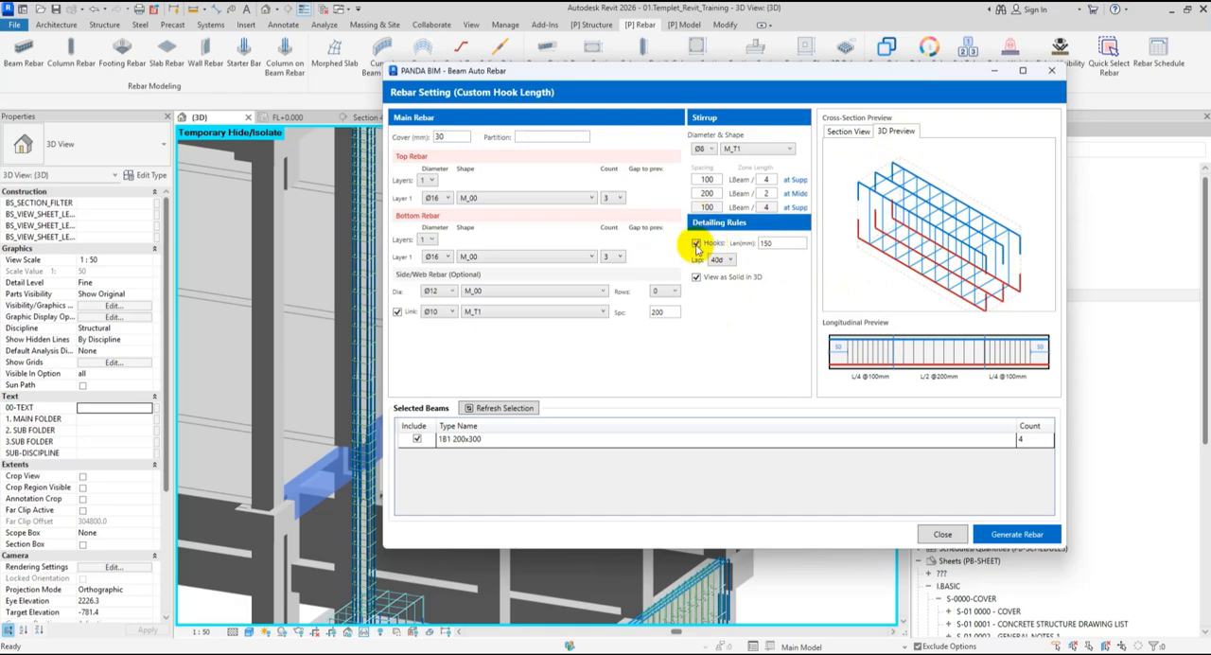
pyautogui.doubleClick(765, 243)
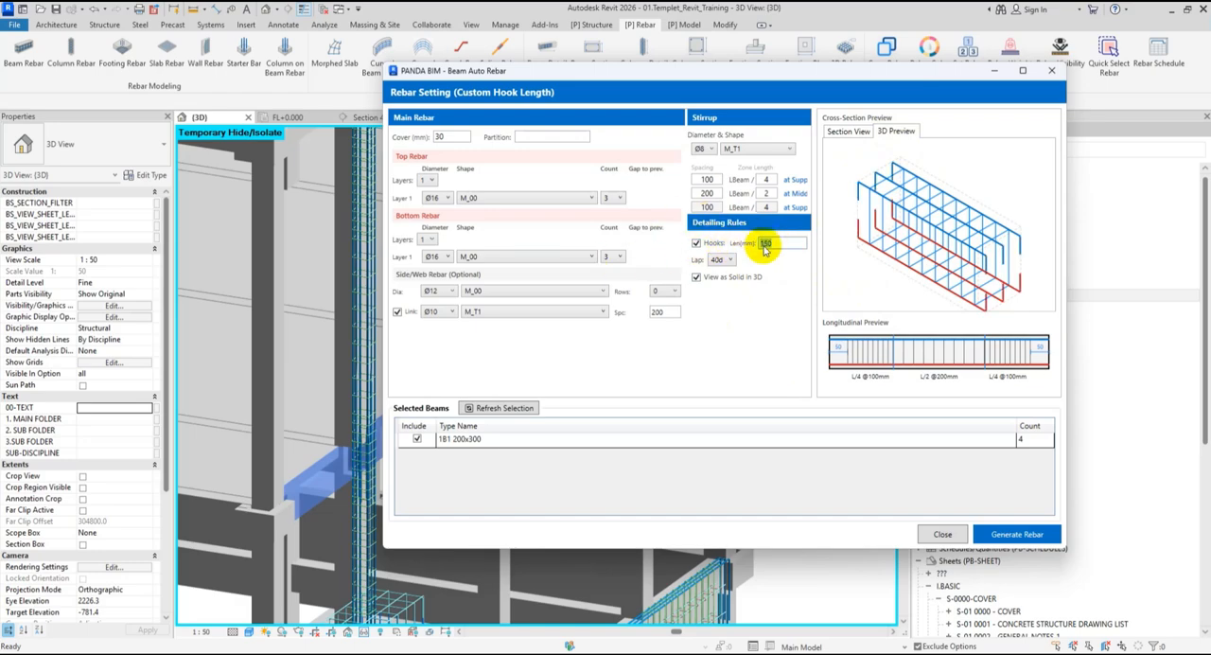
pyautogui.write('1')
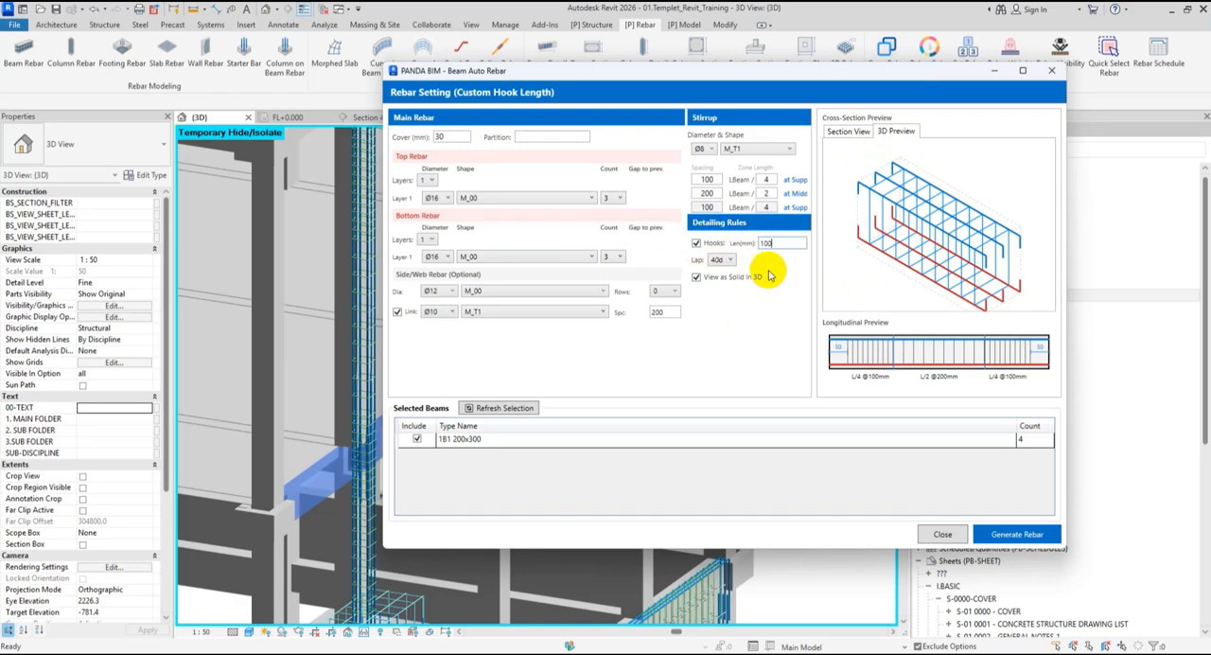
# - Compare the beam's section view with its 3D preview to check the main bar and stirrup arrangement
pyautogui.click(851, 132)
pyautogui.click(897, 131)
pyautogui.click(851, 133)
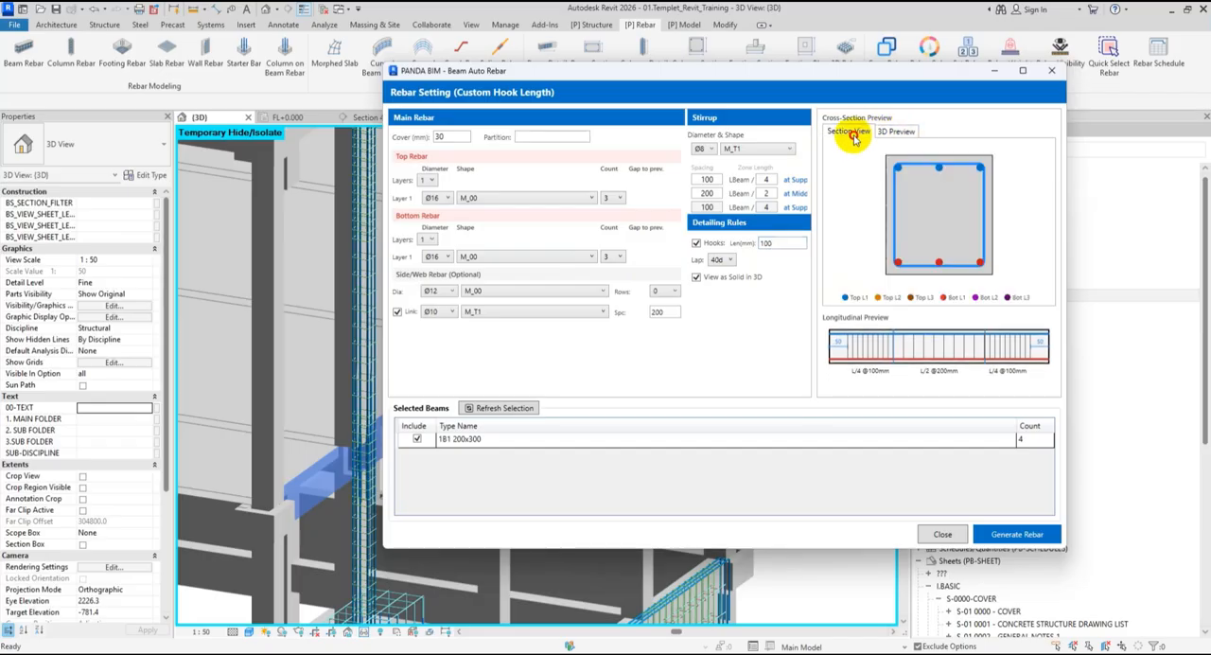
pyautogui.click(895, 132)
pyautogui.click(856, 134)
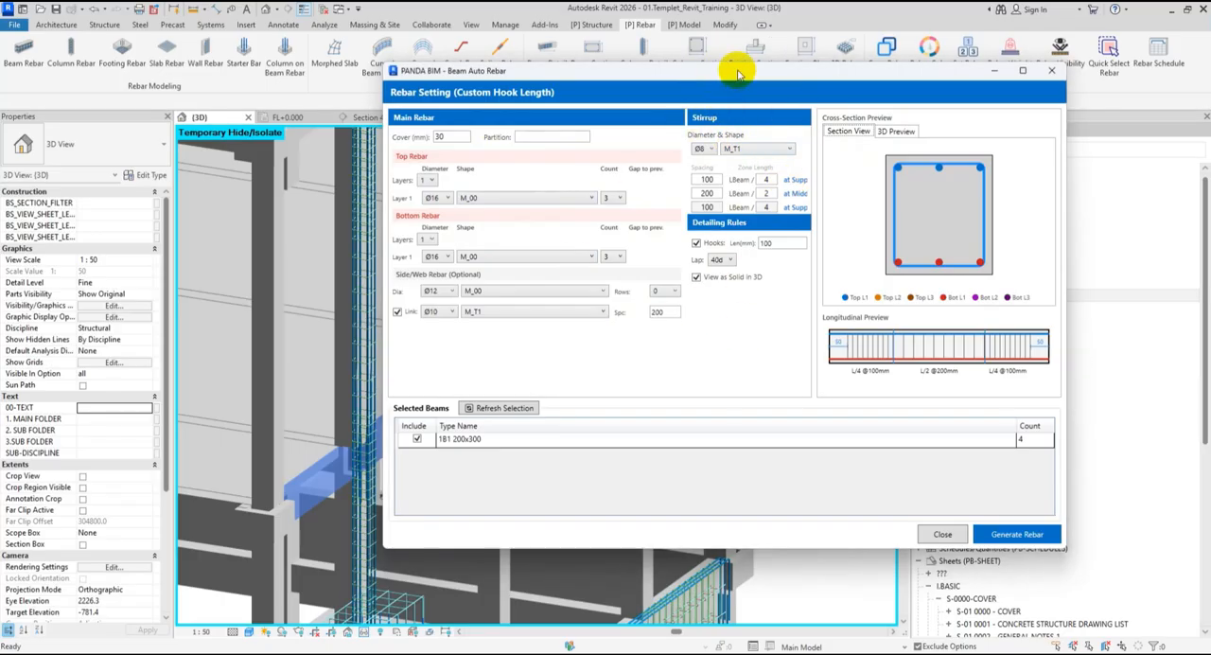
# - Generate rebar for the 1B1 200x300 beams, keeping stirrup spacings of 100, 200 and 100 mm, and return to the 3D model
pyautogui.moveTo(739, 74); pyautogui.dragTo(709, 78)
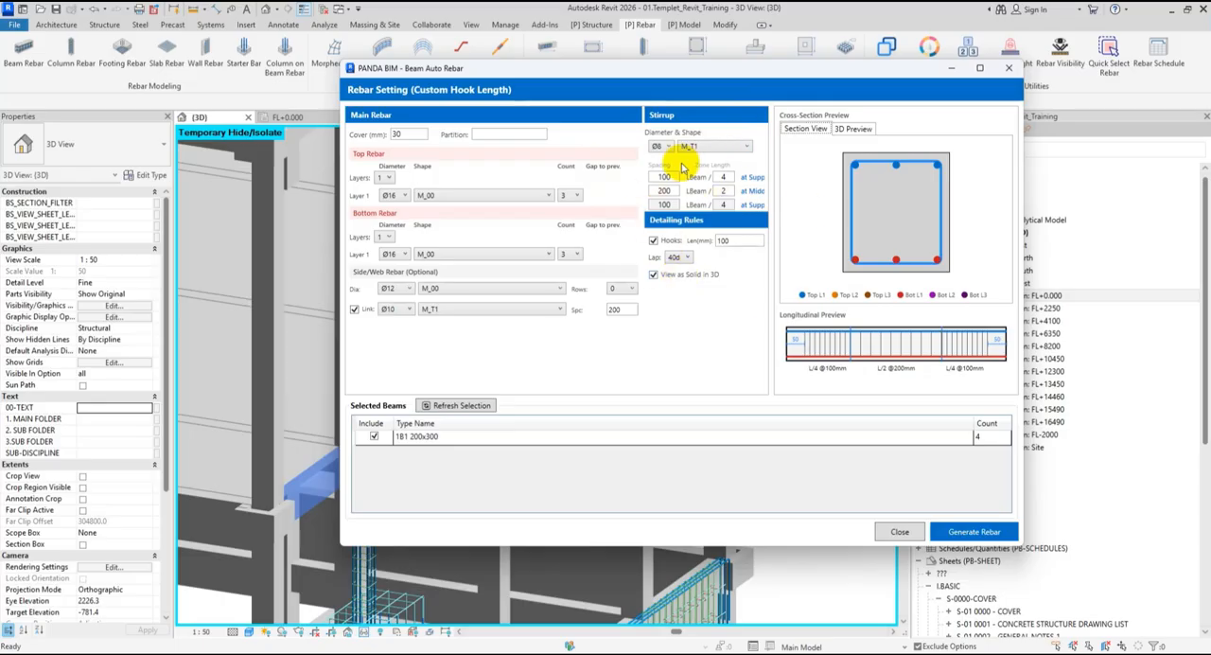
pyautogui.click(655, 180)
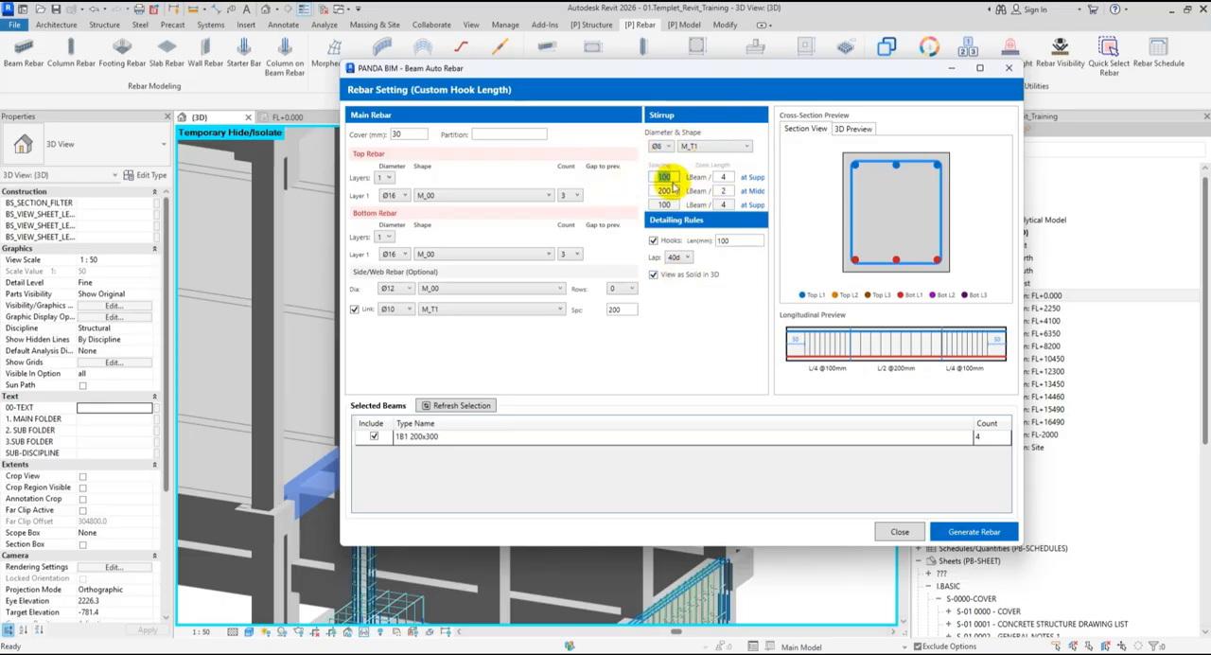
pyautogui.moveTo(672, 191); pyautogui.dragTo(599, 188)
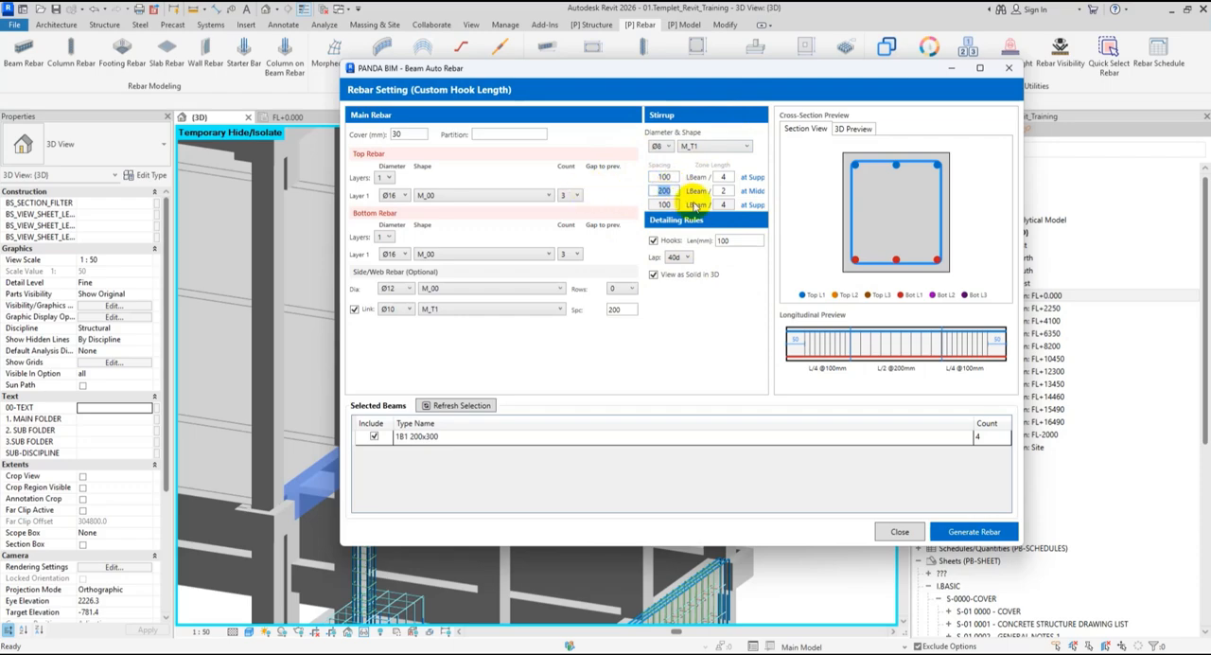
pyautogui.doubleClick(667, 203)
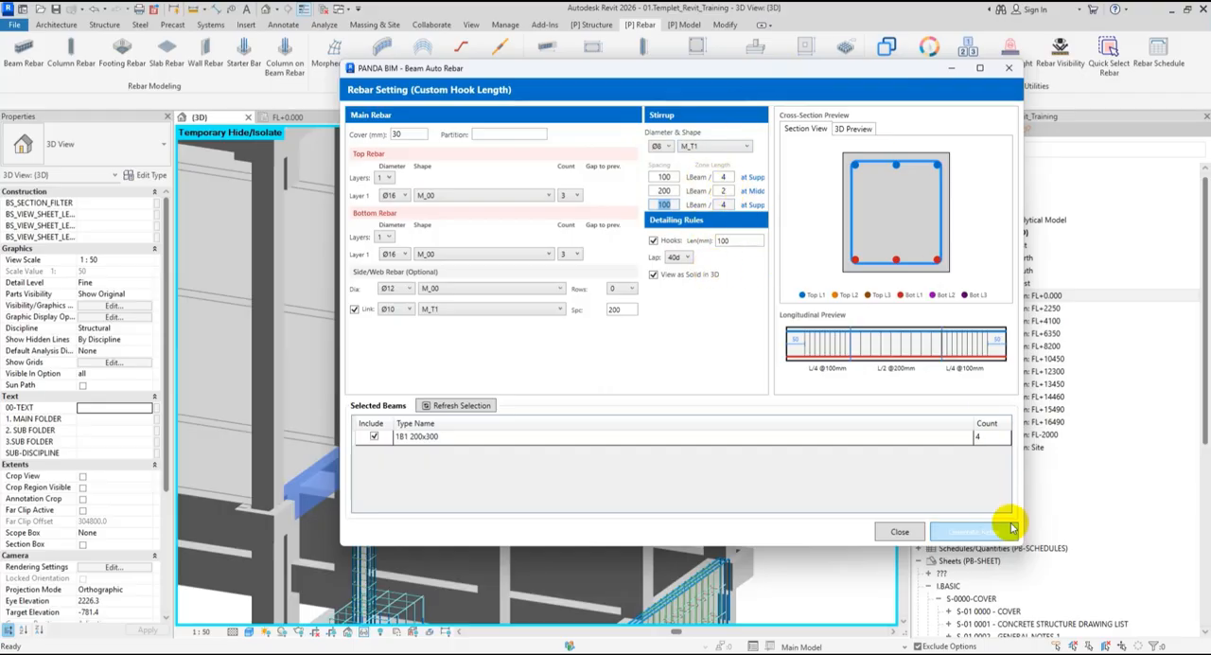
pyautogui.click(958, 533)
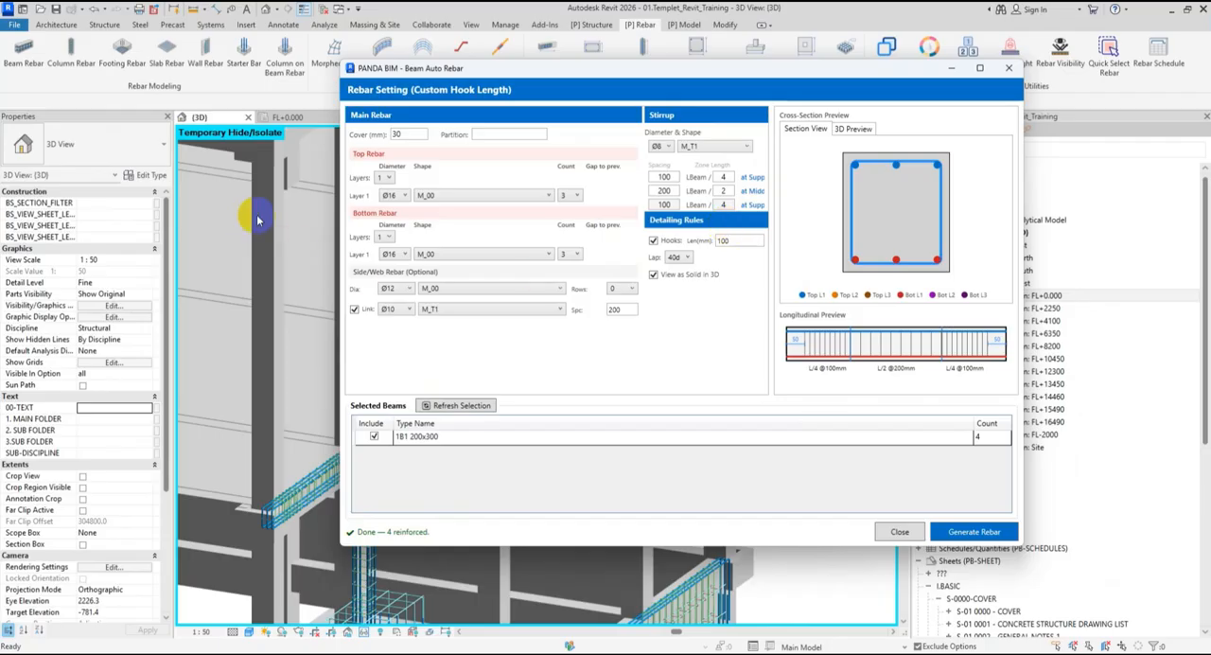
pyautogui.click(1009, 68)
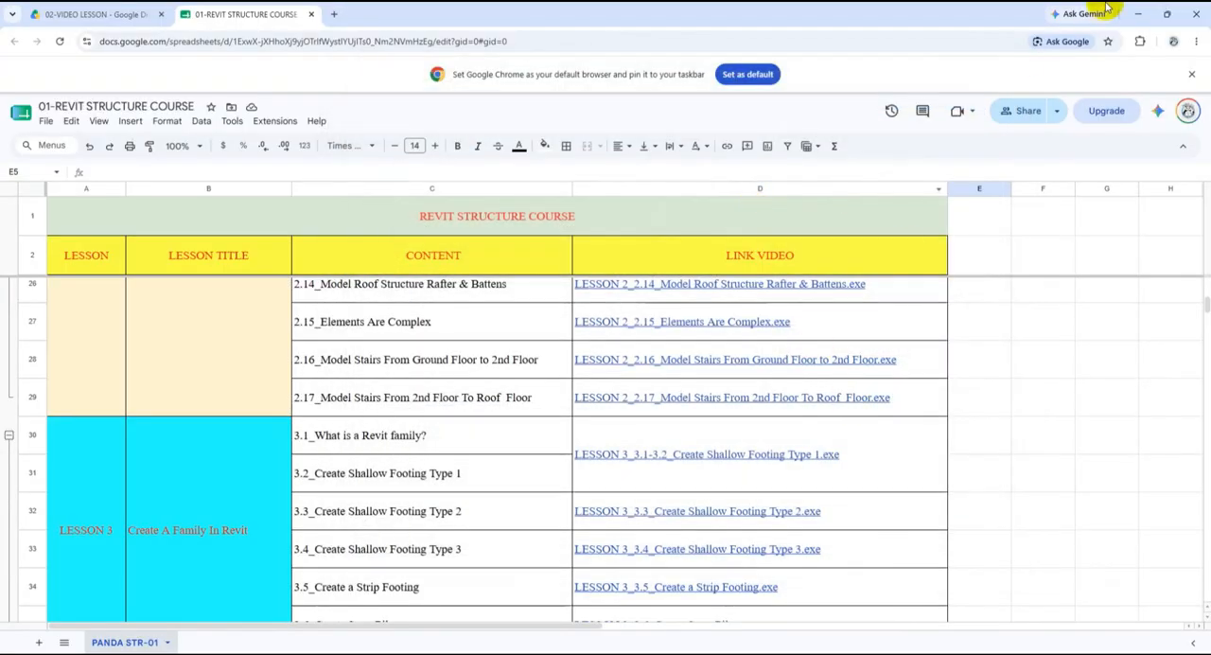
pyautogui.click(1138, 13)
# - Try a section box around a single reinforced 1B1 200x300 beam at level FL+4100, and turn the box off
pyautogui.keyDown('shift'); pyautogui.moveTo(784, 328); pyautogui.dragTo(582, 232, button='middle'); pyautogui.keyUp('shift')
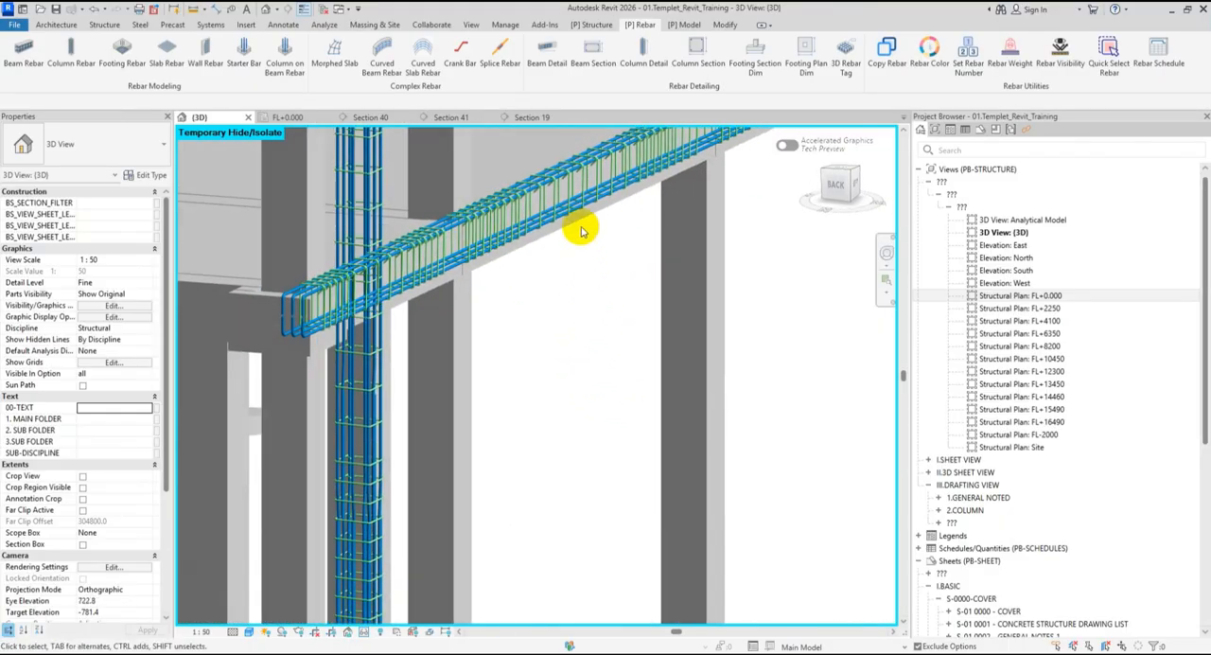
pyautogui.keyDown('shift'); pyautogui.moveTo(664, 327); pyautogui.dragTo(698, 425, button='middle'); pyautogui.keyUp('shift')
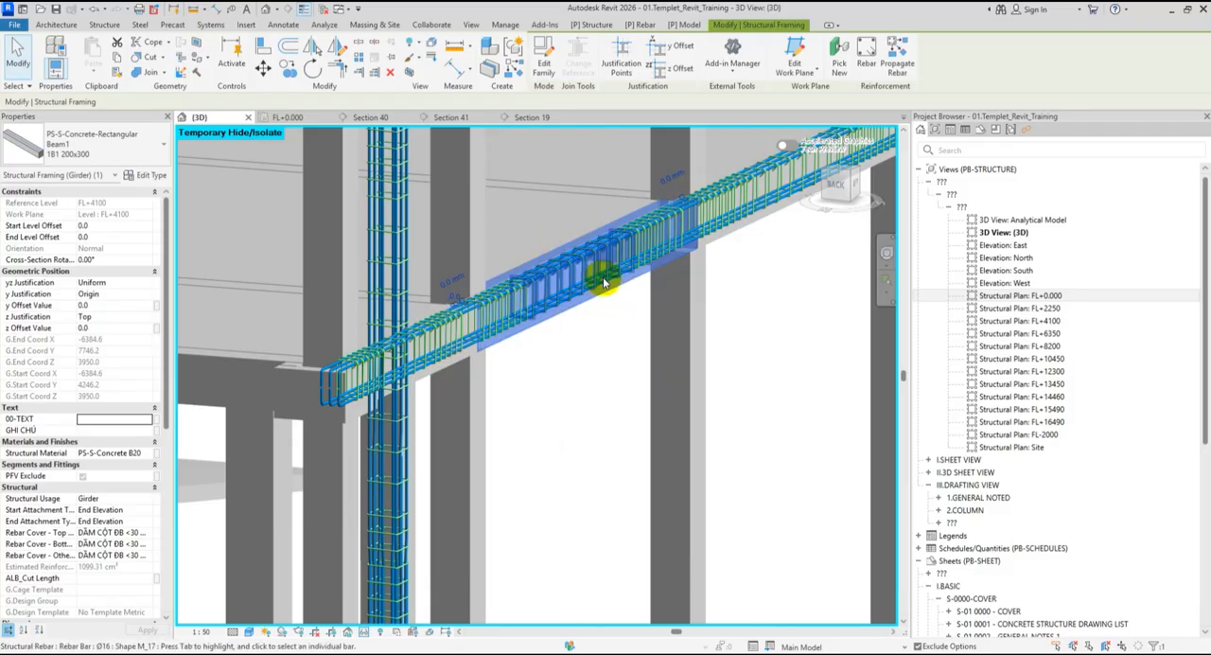
pyautogui.click(408, 74)
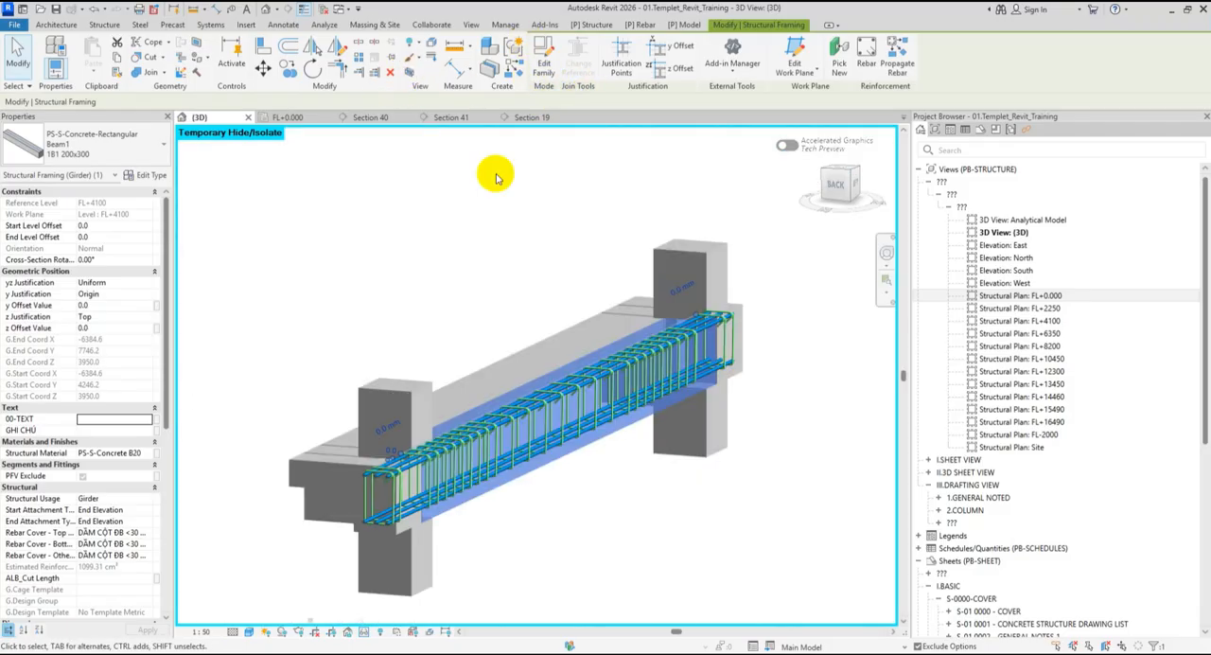
pyautogui.scroll(-2, 501, 190)
pyautogui.click(520, 247)
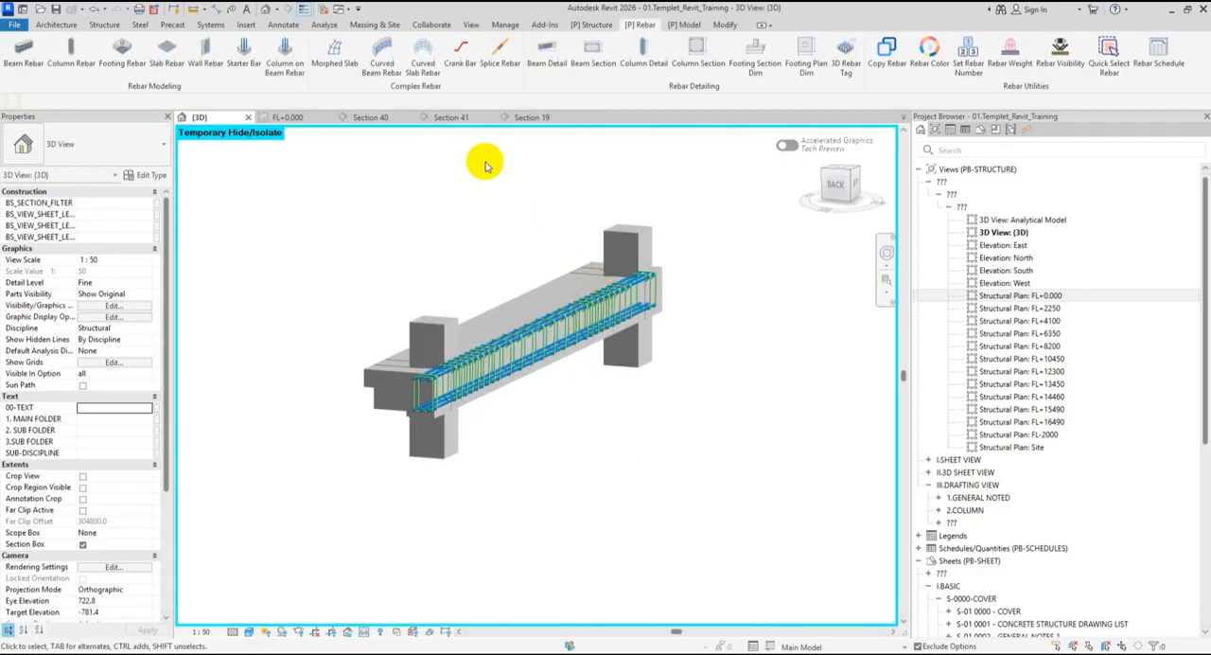
pyautogui.click(84, 545)
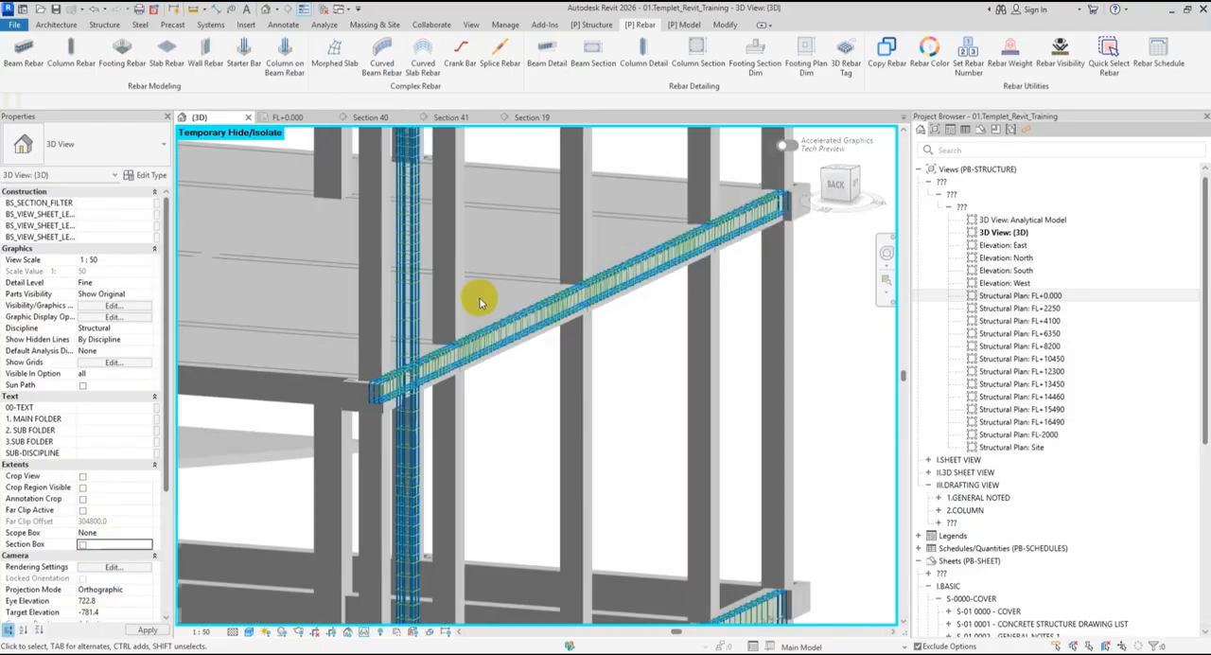
# - Select the first and last 1B1 200x300 beams of the reinforced row and fit a section box around the whole row
pyautogui.click(483, 359)
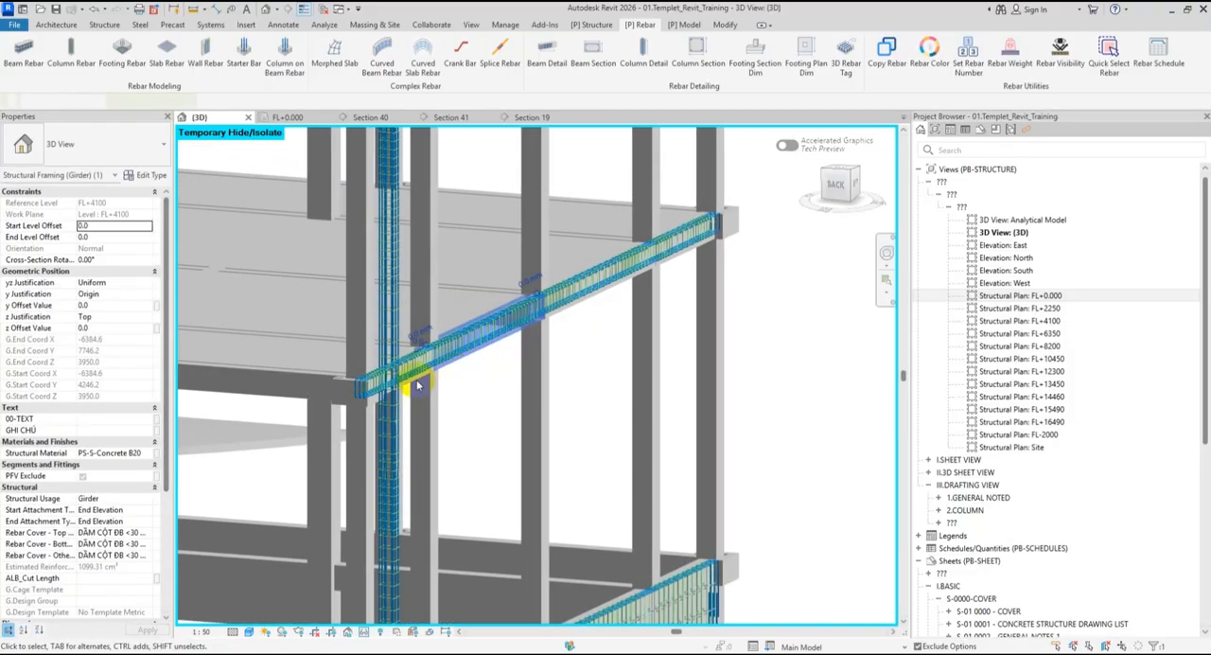
pyautogui.keyDown('ctrl'); pyautogui.click(417, 381); pyautogui.keyUp('ctrl')
pyautogui.scroll(3, 442, 383)
pyautogui.click(407, 383)
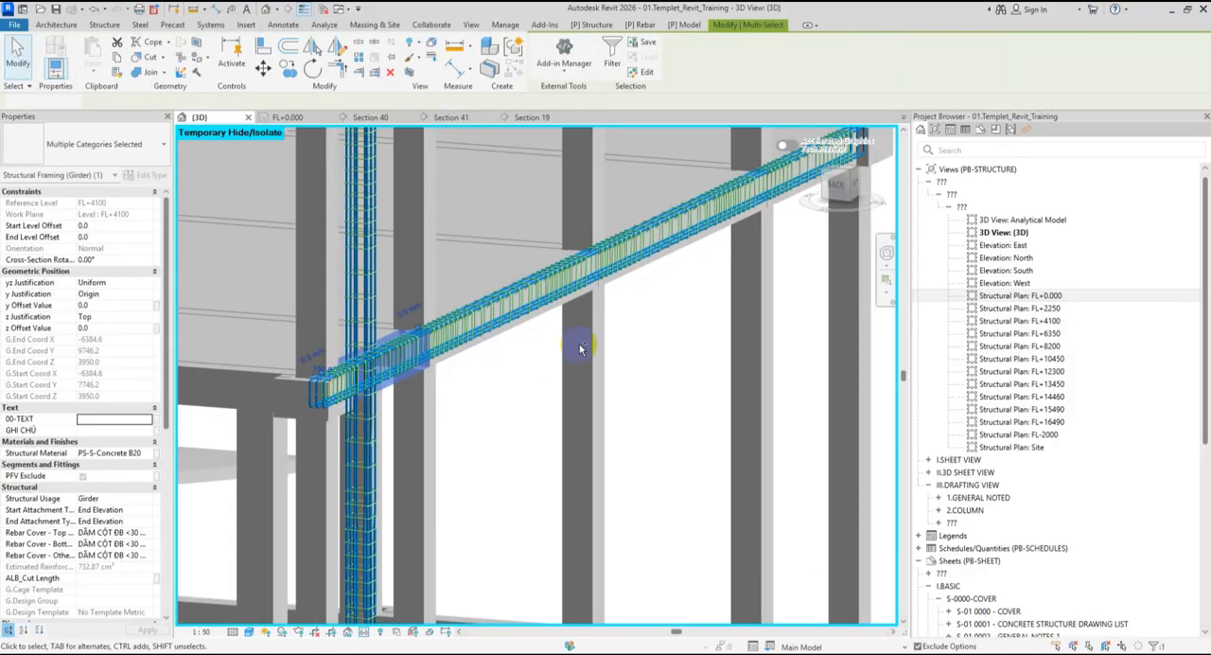
pyautogui.moveTo(828, 221); pyautogui.dragTo(634, 320, button='middle')
pyautogui.keyDown('ctrl'); pyautogui.click(632, 289); pyautogui.keyUp('ctrl')
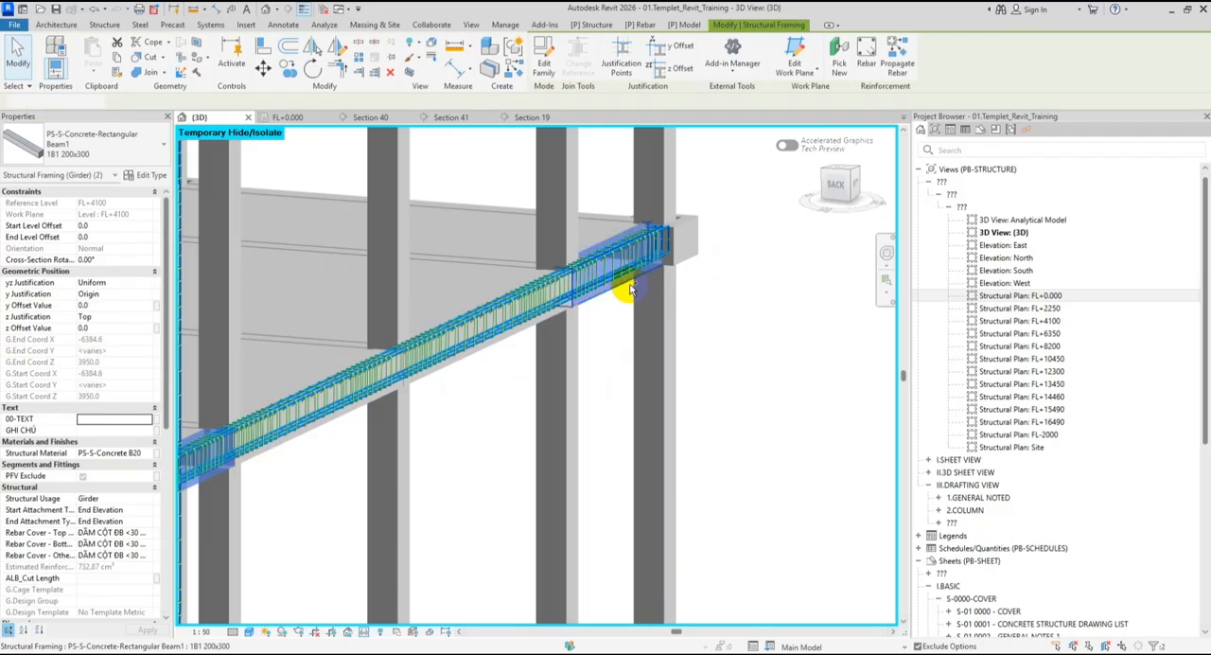
pyautogui.click(408, 73)
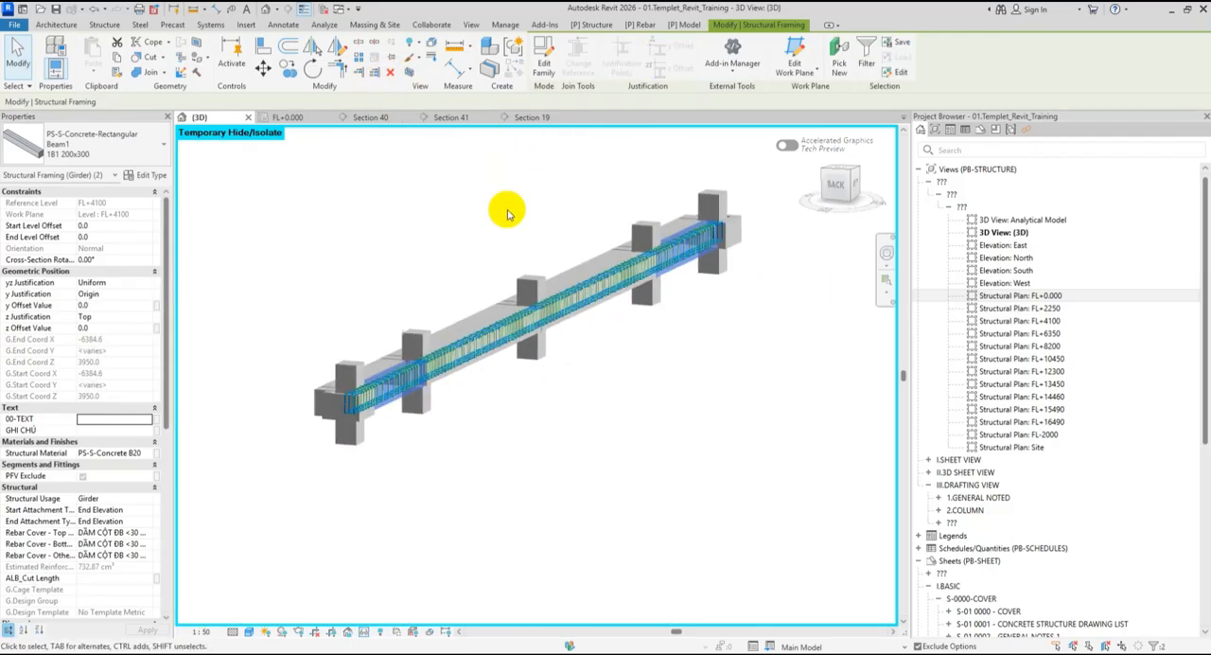
# - Temporarily hide the floor slab behind the reinforced beam row in the 3D view
pyautogui.keyDown('shift'); pyautogui.moveTo(466, 336); pyautogui.dragTo(532, 402, button='middle'); pyautogui.keyUp('shift')
pyautogui.click(509, 319)
pyautogui.press('h')
pyautogui.press('h')
# - Examine the generated bars and stirrups along the whole beam row and at the column joints
pyautogui.scroll(4, 425, 332)
pyautogui.scroll(-2, 605, 373)
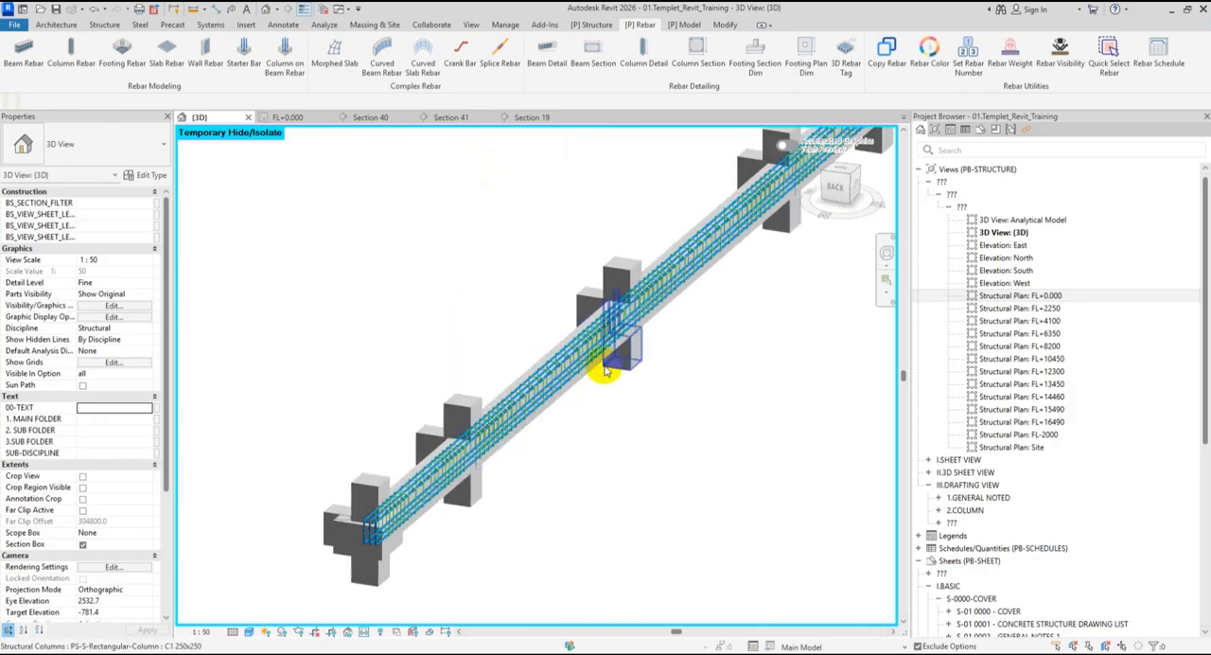
pyautogui.keyDown('shift'); pyautogui.moveTo(606, 373); pyautogui.dragTo(625, 395, button='middle'); pyautogui.keyUp('shift')
pyautogui.moveTo(668, 362); pyautogui.dragTo(586, 382, button='middle')
pyautogui.scroll(-1, 574, 393)
pyautogui.scroll(-2, 572, 390)
pyautogui.scroll(2, 587, 382)
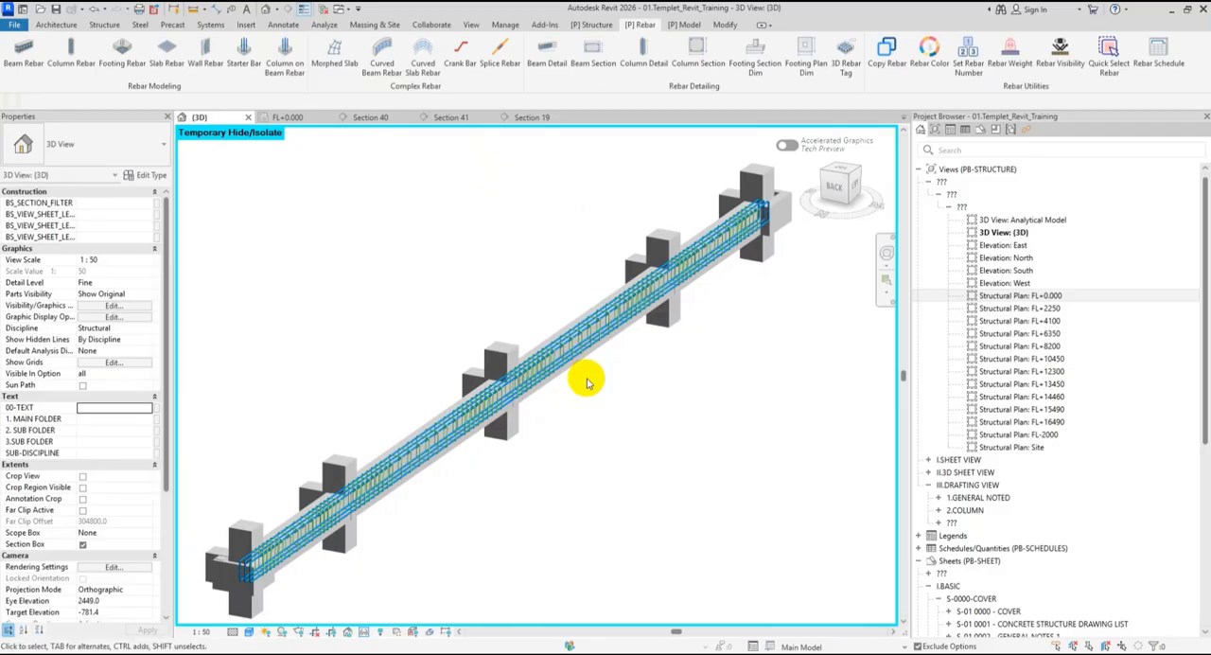